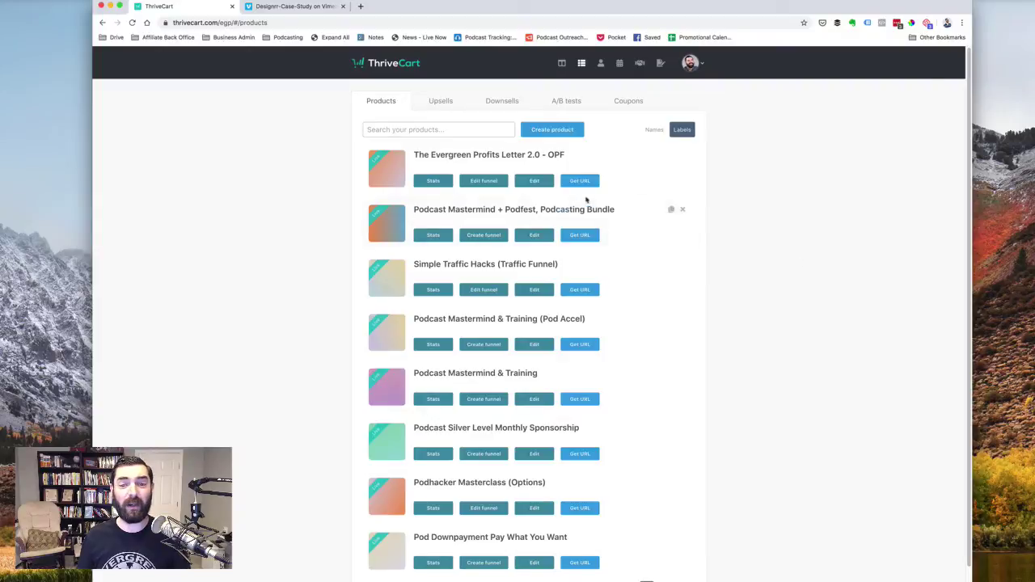
Step: Open the checkout design editor for "The Evergreen Profits Letter 2.0 - OPF" and switch to its success page
left_click(534, 185)
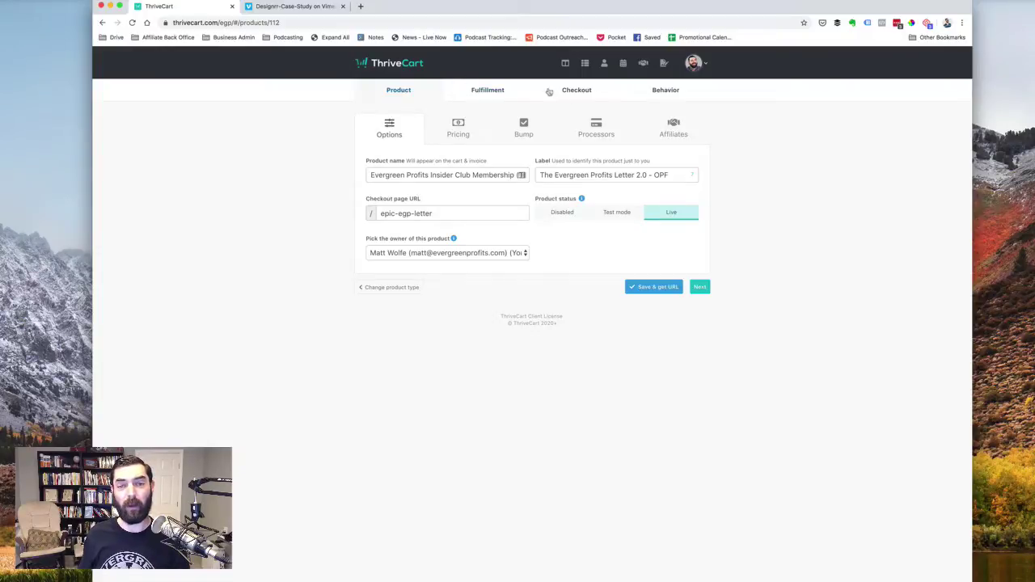
left_click(579, 91)
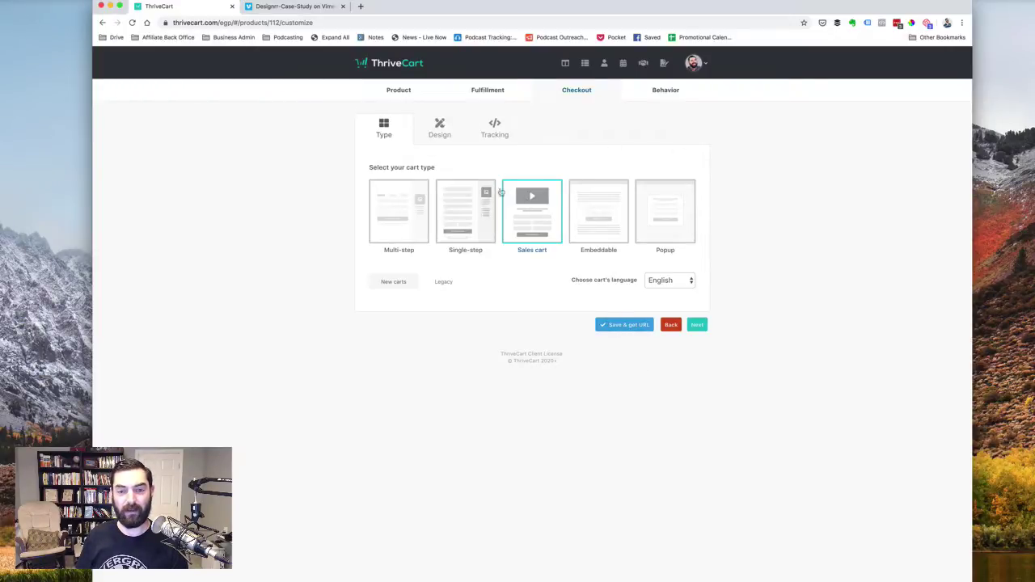
left_click(440, 128)
left_click(527, 207)
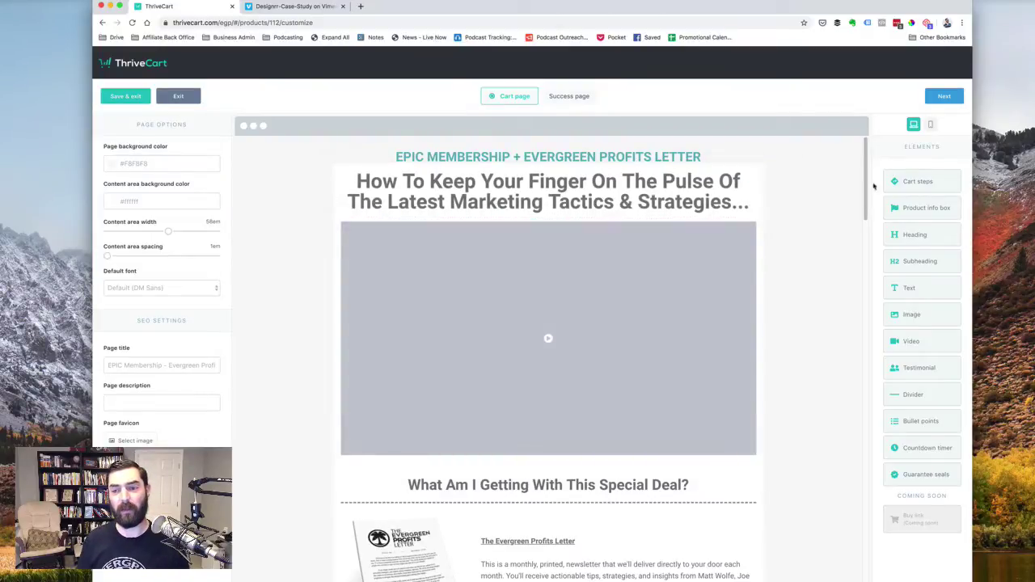
mouse_move(864, 166)
left_mouse_down()
mouse_move(868, 410)
mouse_move(864, 166)
left_mouse_up()
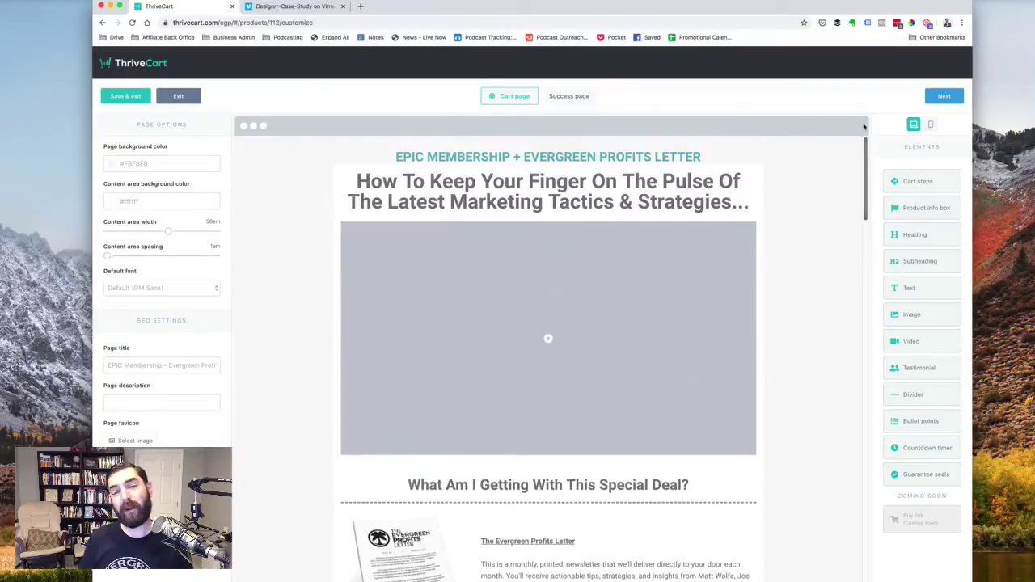
left_click(571, 95)
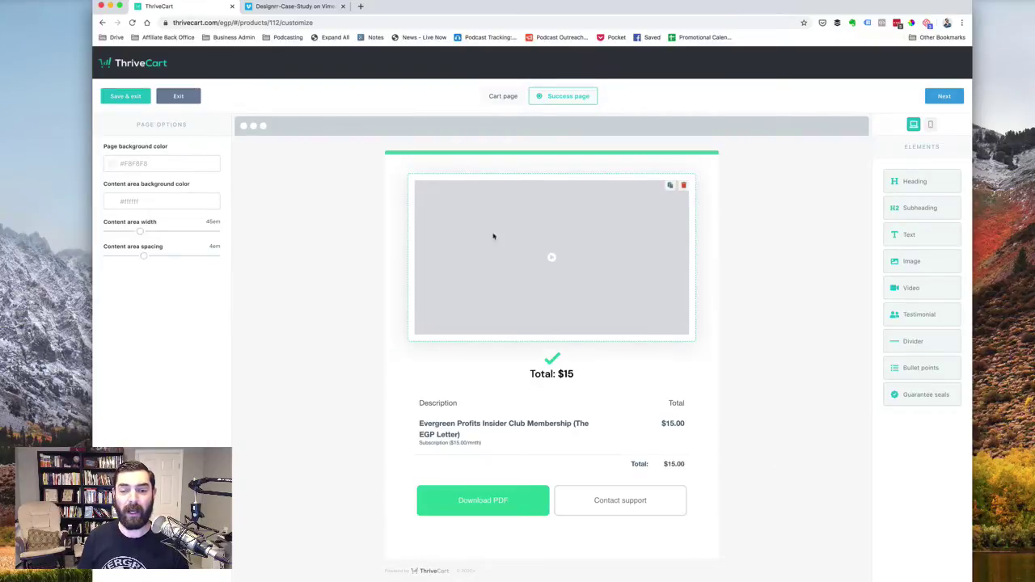
Step: Examine the embed code of the existing video on the success page
left_click(557, 312)
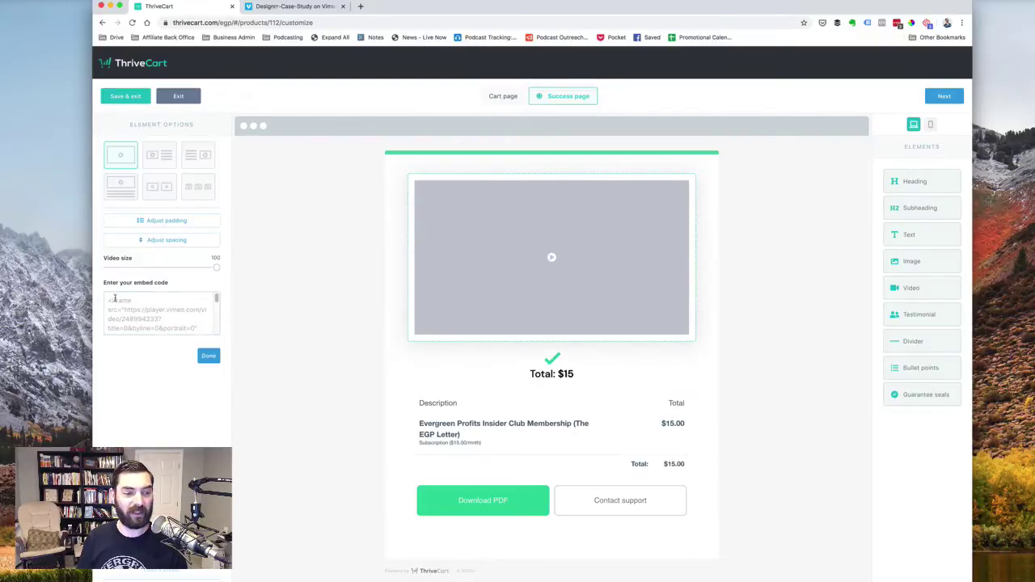
left_click_drag(114, 297, 152, 341)
key("super+v")
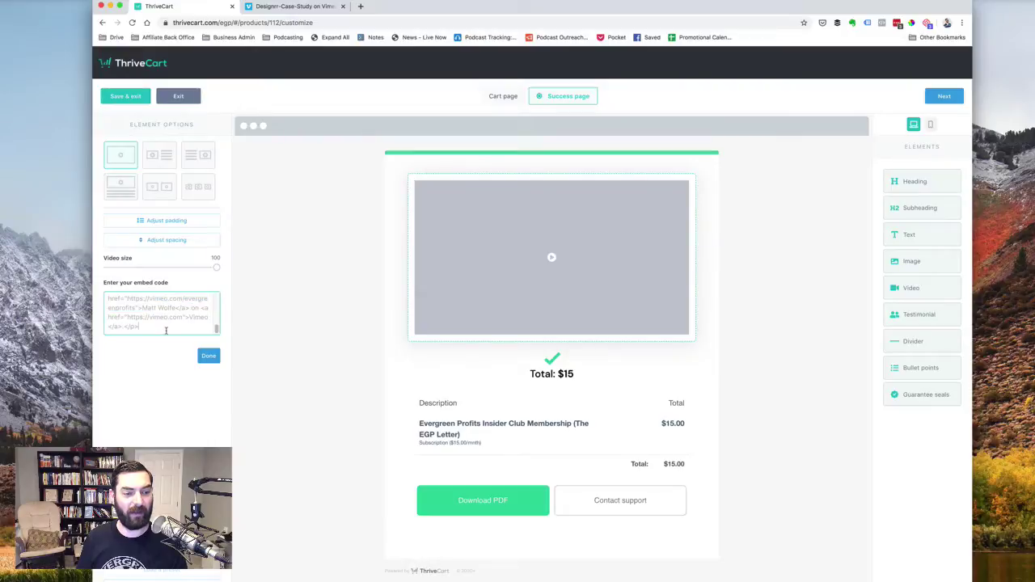
scroll(163, 323, "up", 3)
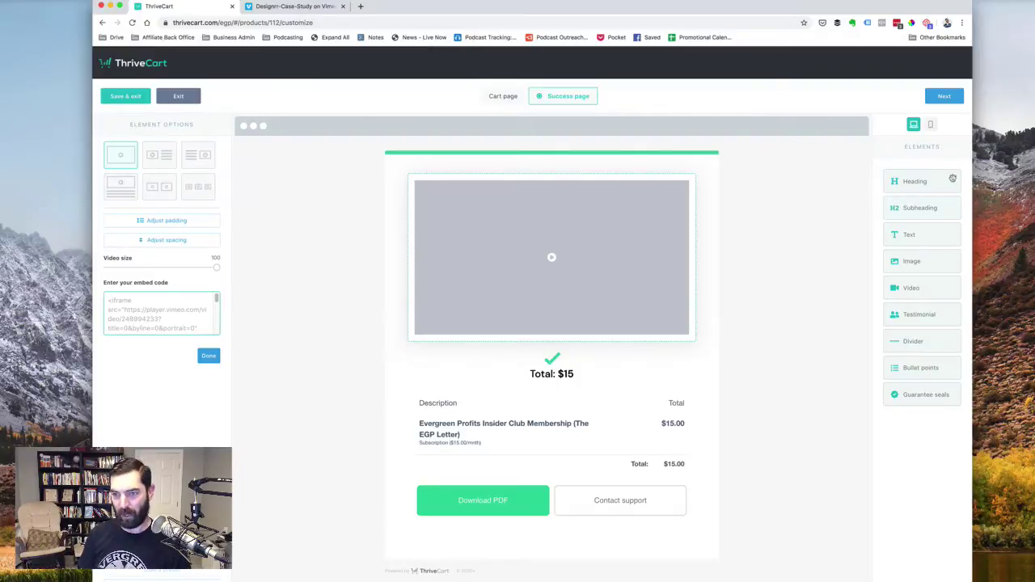
Step: Add a heading below the order summary reading "Here's Something Else That We Think You'll Love..."
left_click_drag(939, 181, 554, 550)
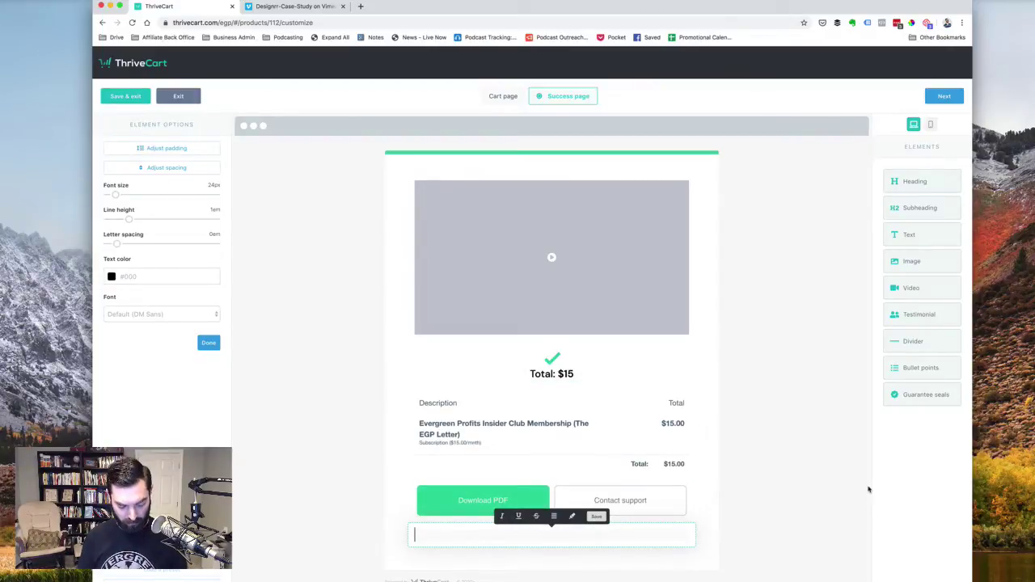
type("Here's Som")
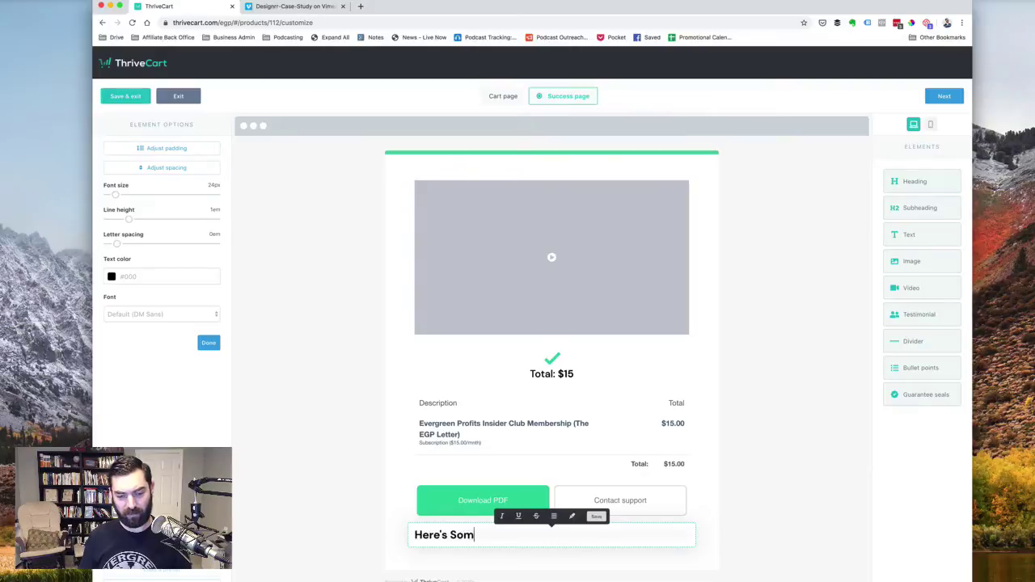
type("ething Else Th")
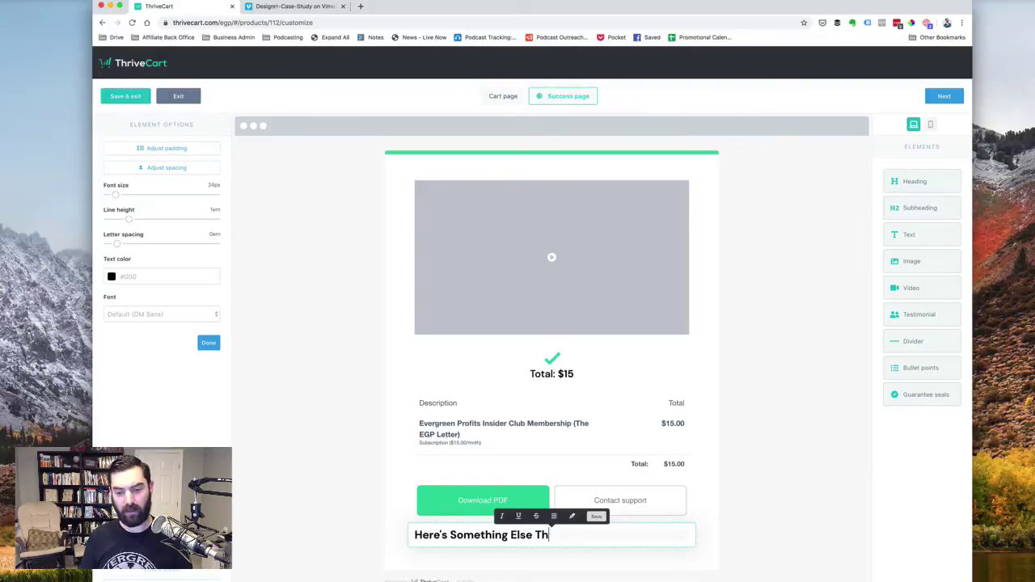
type("at We Think You'll L")
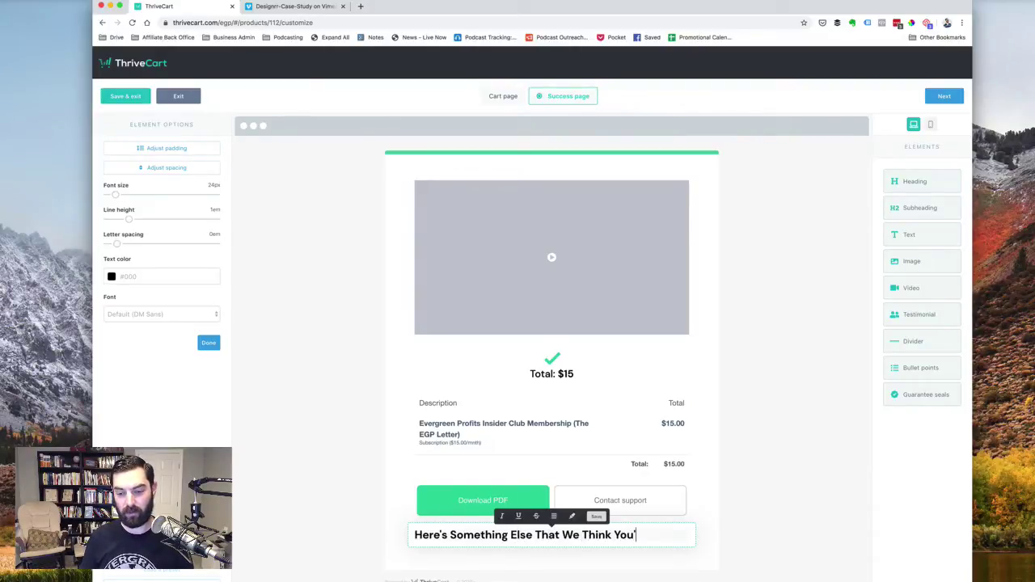
type("ove...")
Step: Centre the new heading's text and increase its font size to 43px
key("ctrl+a")
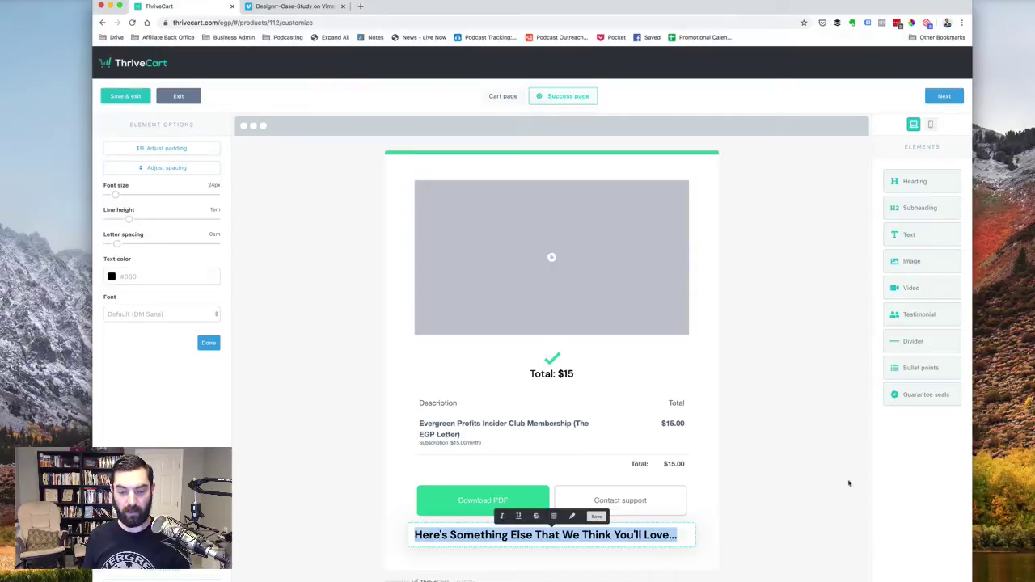
left_click(554, 516)
left_click(555, 547)
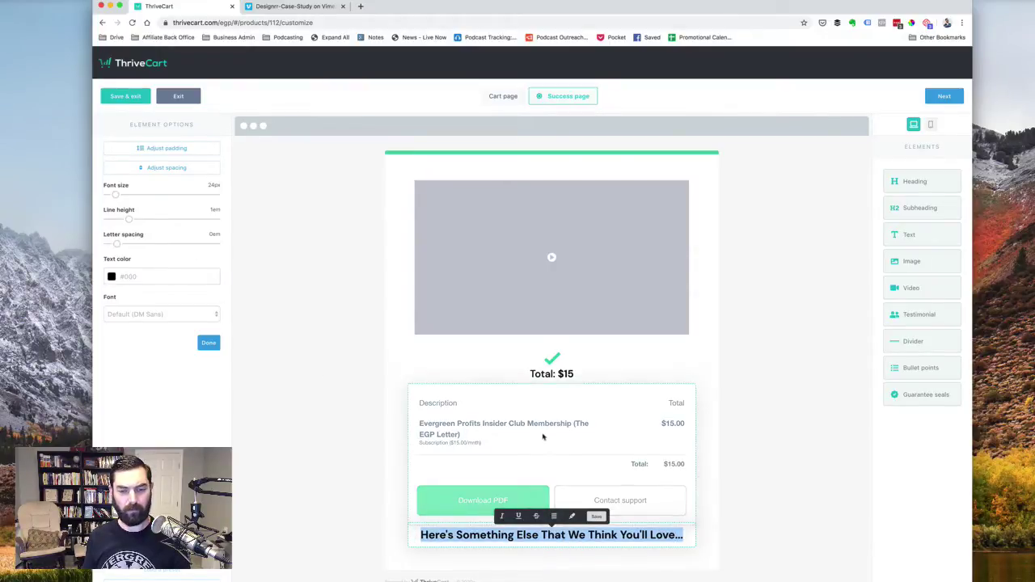
left_click_drag(115, 196, 153, 208)
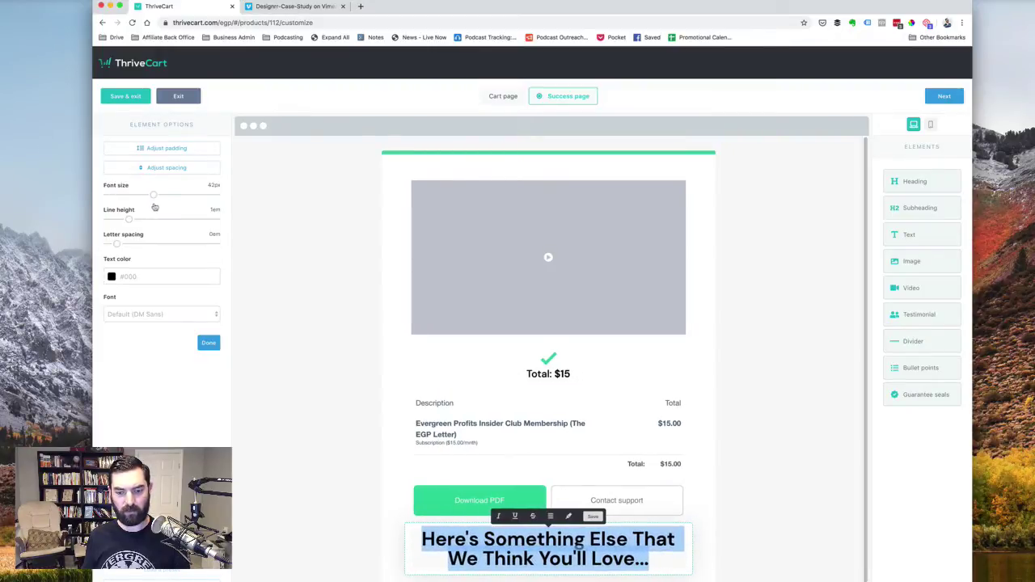
left_click(300, 280)
Step: Add a video element directly below the new heading
scroll(309, 288, "down", 1)
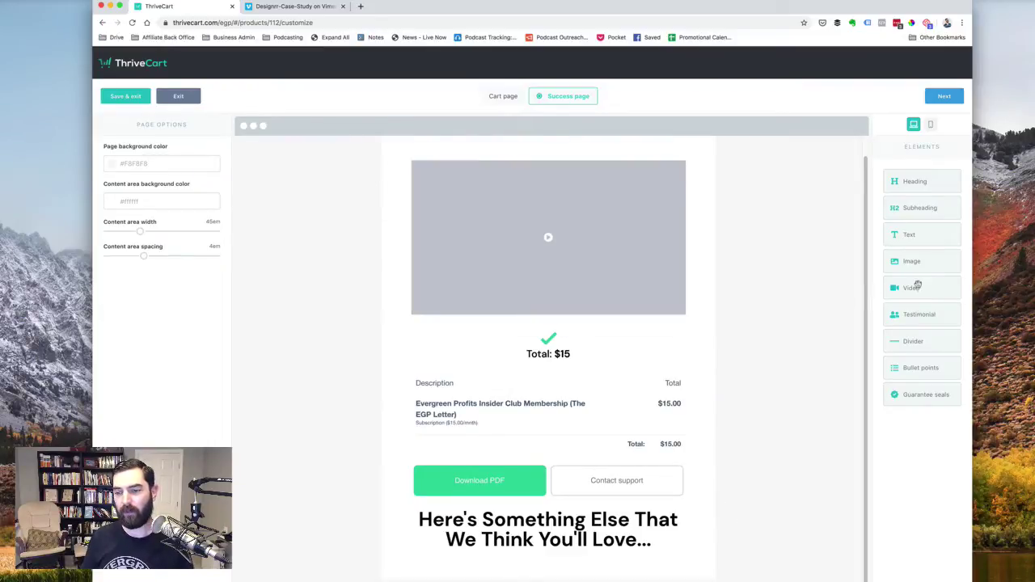
left_click_drag(911, 288, 543, 570)
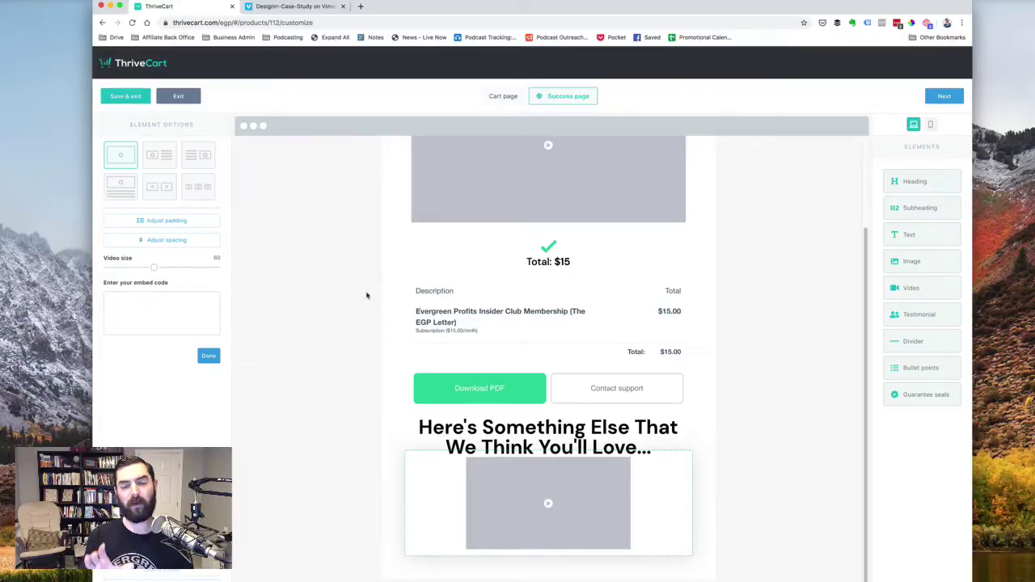
Step: Switch to Vimeo, disable the text link underneath the Designrr-Case-Study video in its embed options, and copy the embed code
left_click(331, 8)
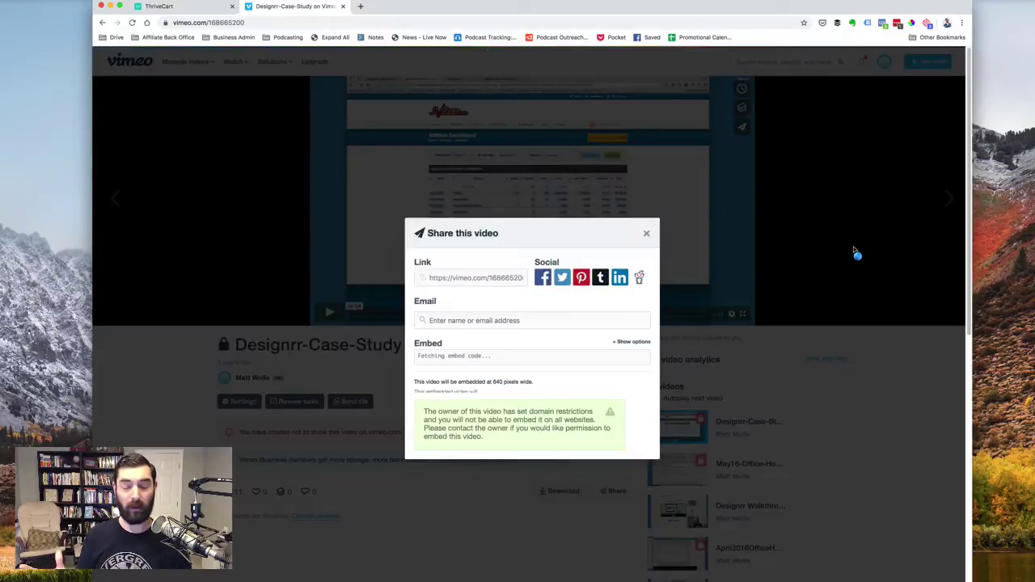
key("s")
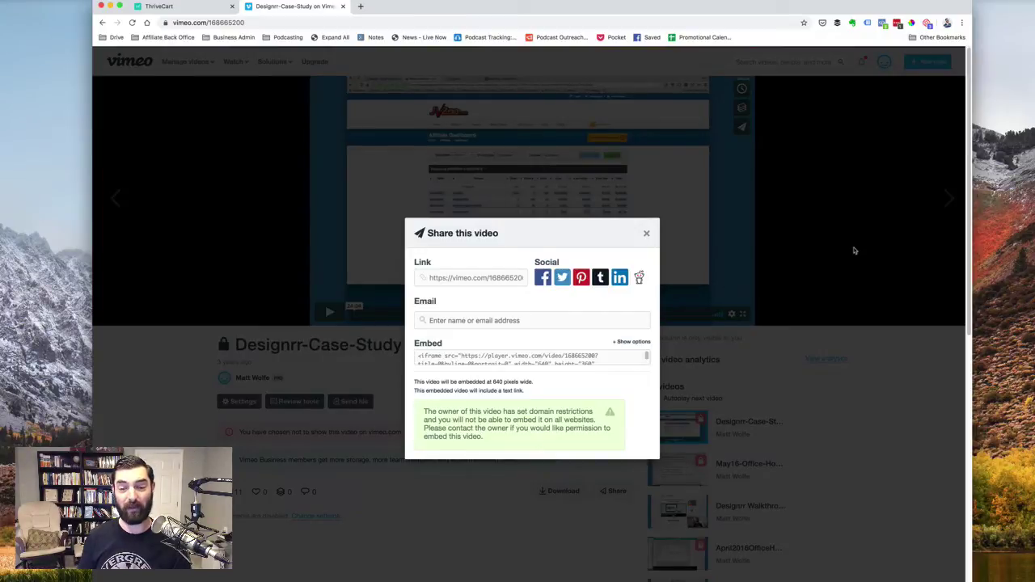
left_click(632, 341)
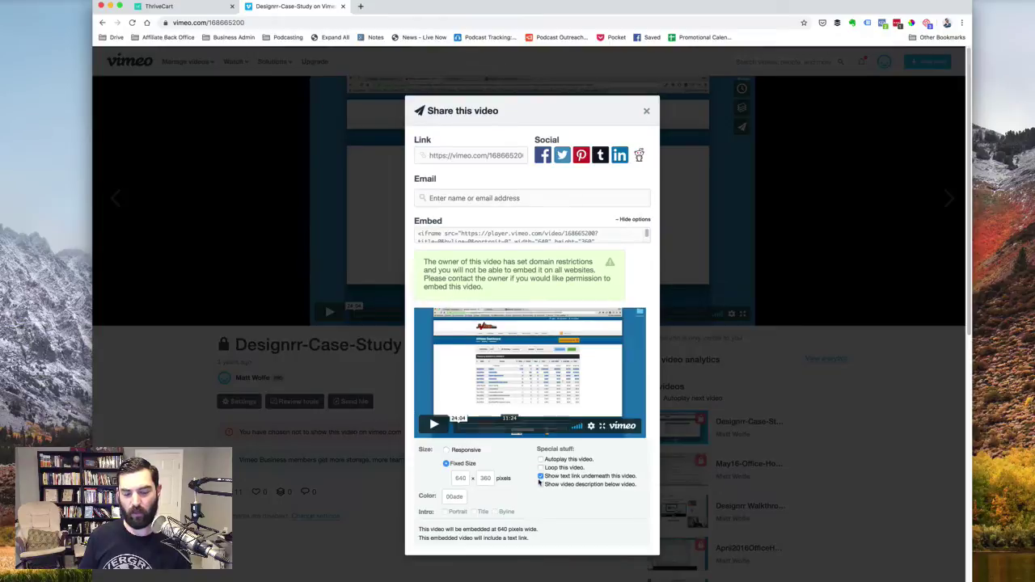
left_click(540, 478)
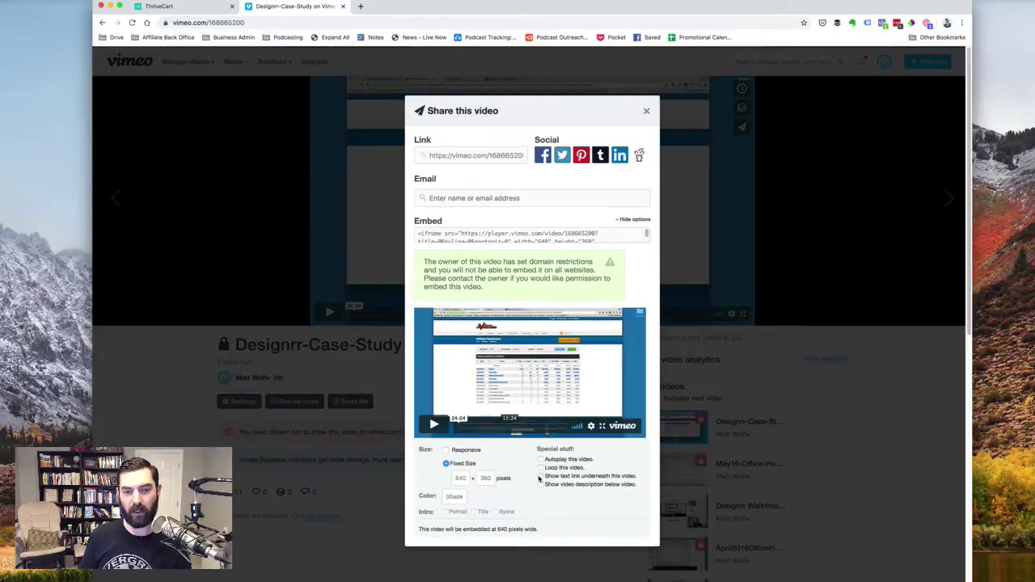
left_click(469, 234)
right_click(473, 236)
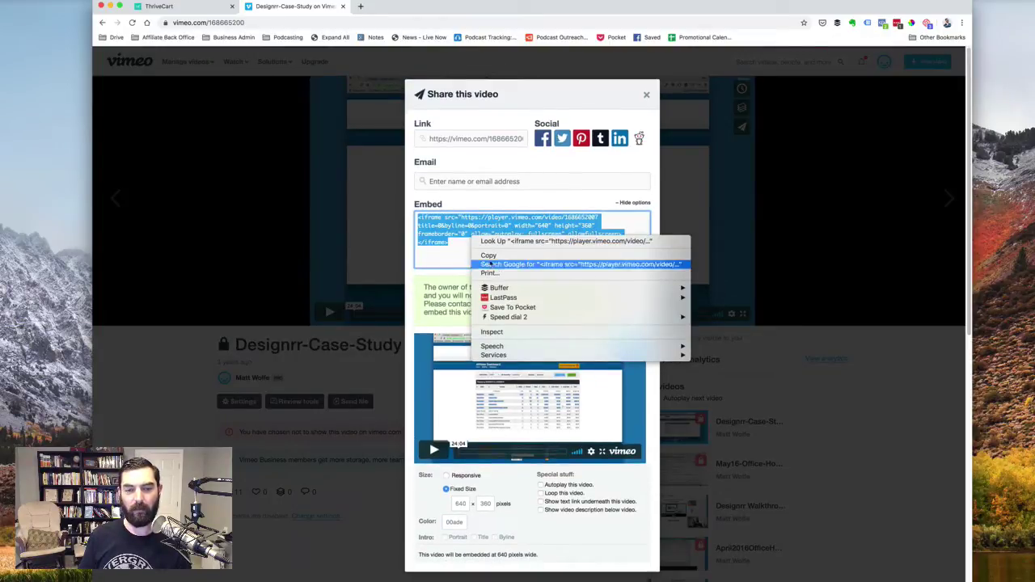
left_click(488, 255)
Step: Back in ThriveCart, paste the copied embed code into the new video element and set its video size to 100
left_click(195, 9)
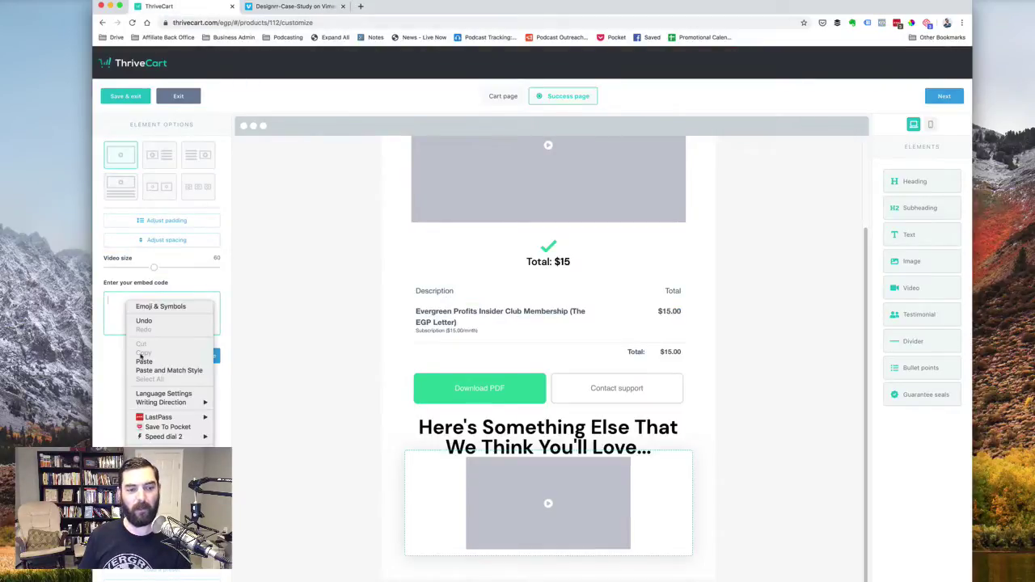
left_click(144, 361)
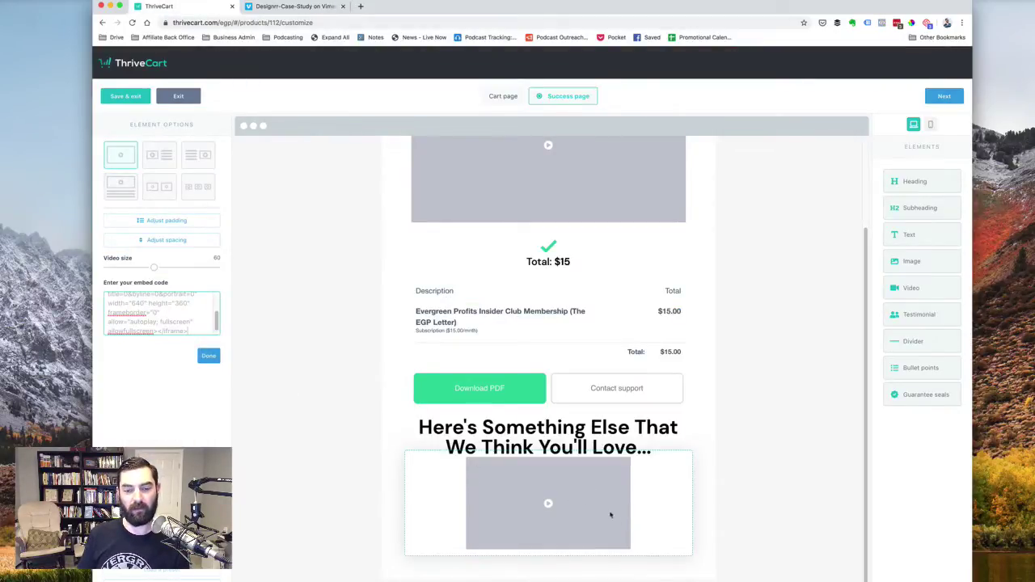
left_click_drag(154, 268, 254, 308)
scroll(397, 424, "down", 1)
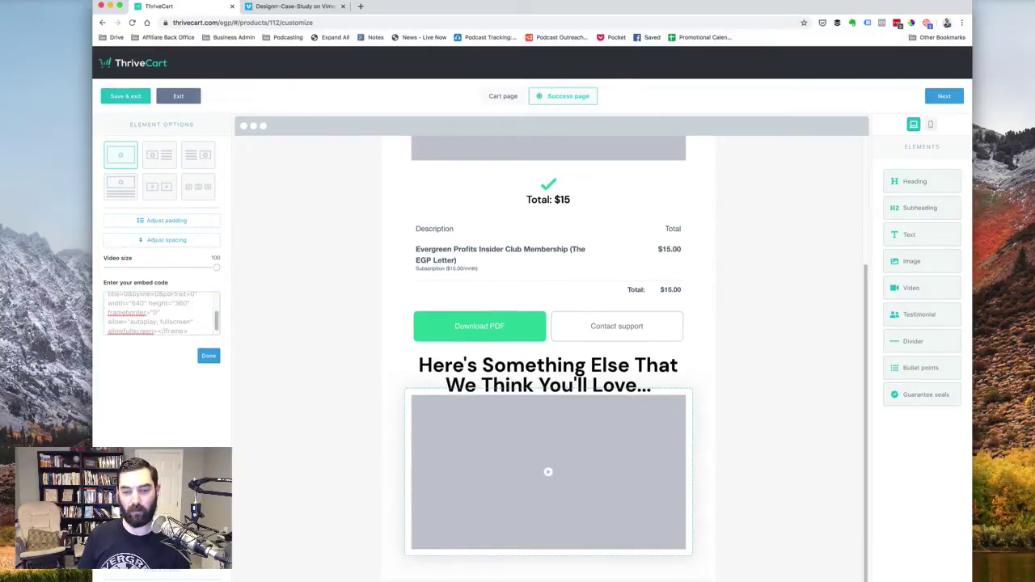
left_click(745, 514)
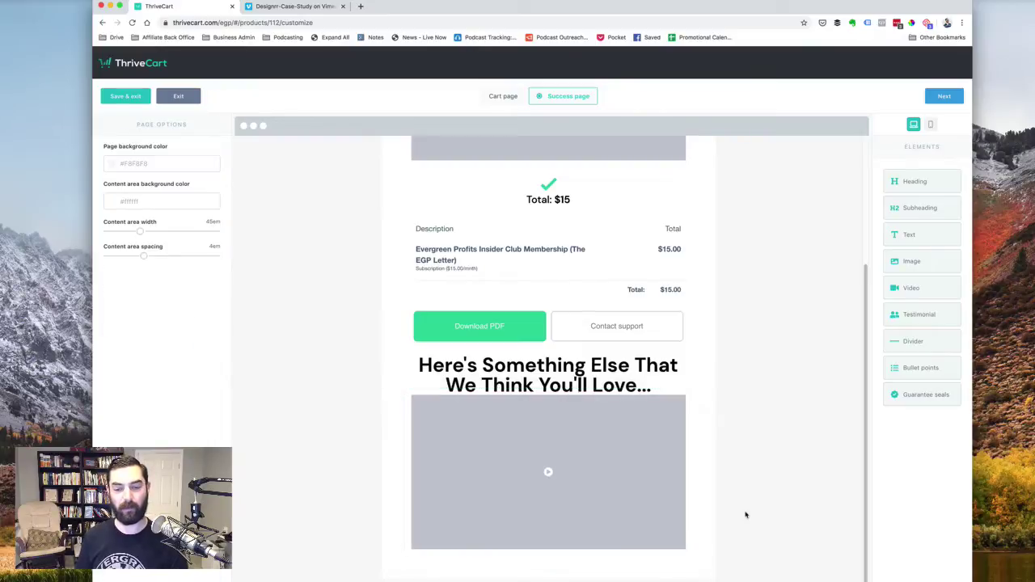
Step: Set the heading's line height to 1.1em and increase its bottom margin slightly to separate it from the video below
left_click(579, 442)
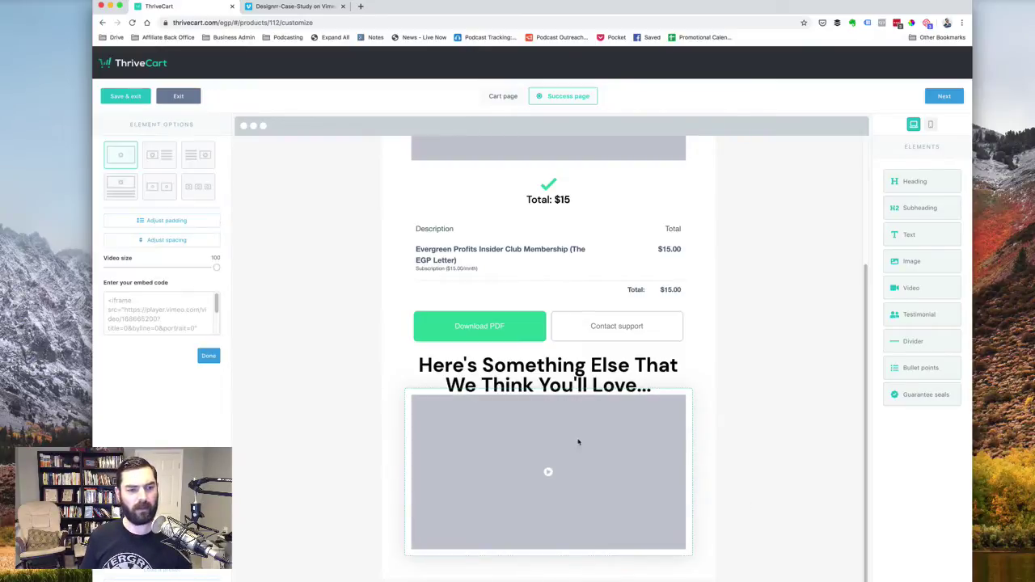
left_click(580, 379)
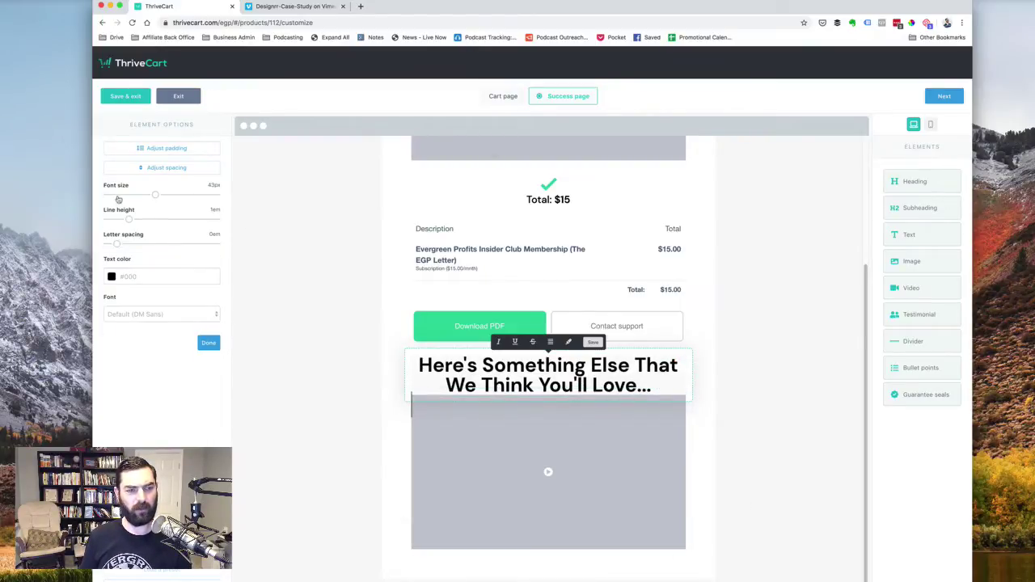
left_click_drag(129, 221, 134, 226)
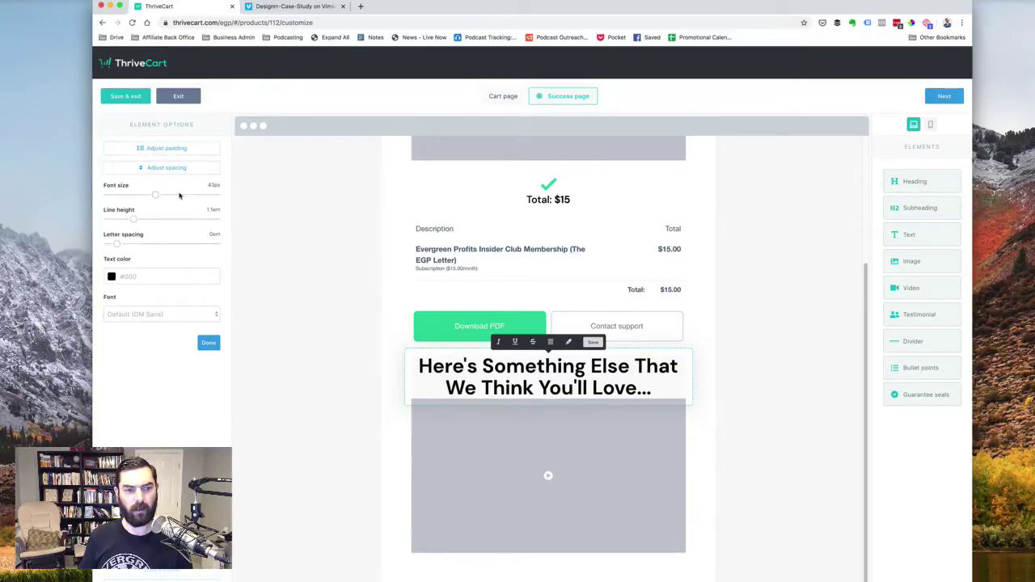
left_click(159, 167)
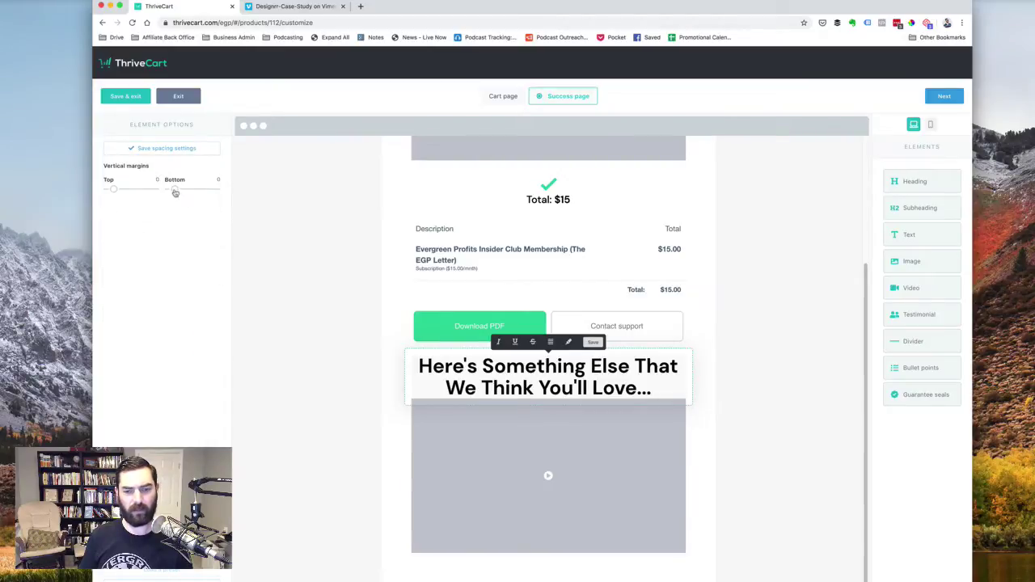
left_click_drag(174, 189, 177, 198)
left_click(256, 236)
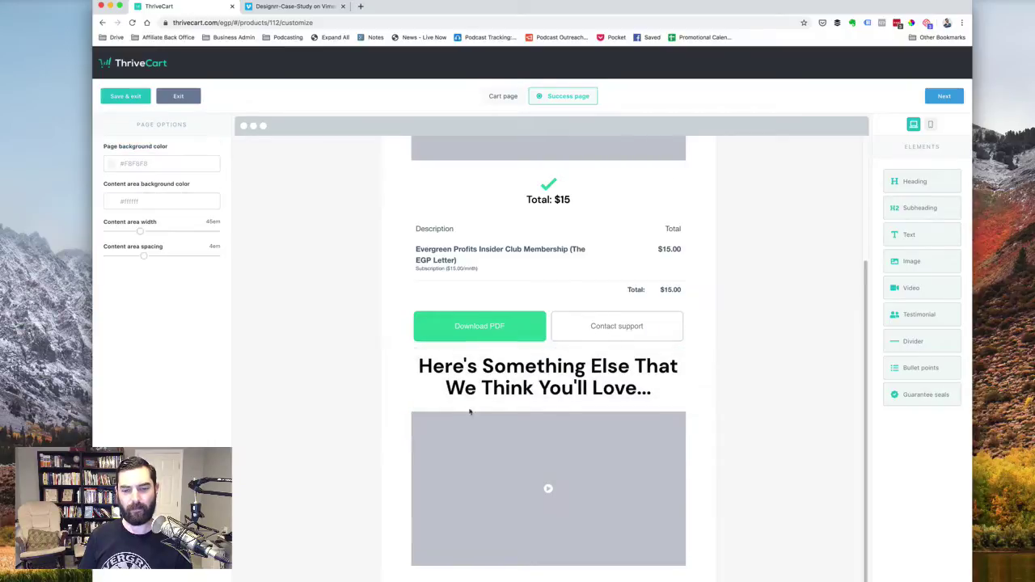
Step: Add a centred text element below the second video reading "Click Here To Learn More About Designrr"
scroll(719, 481, "down", 1)
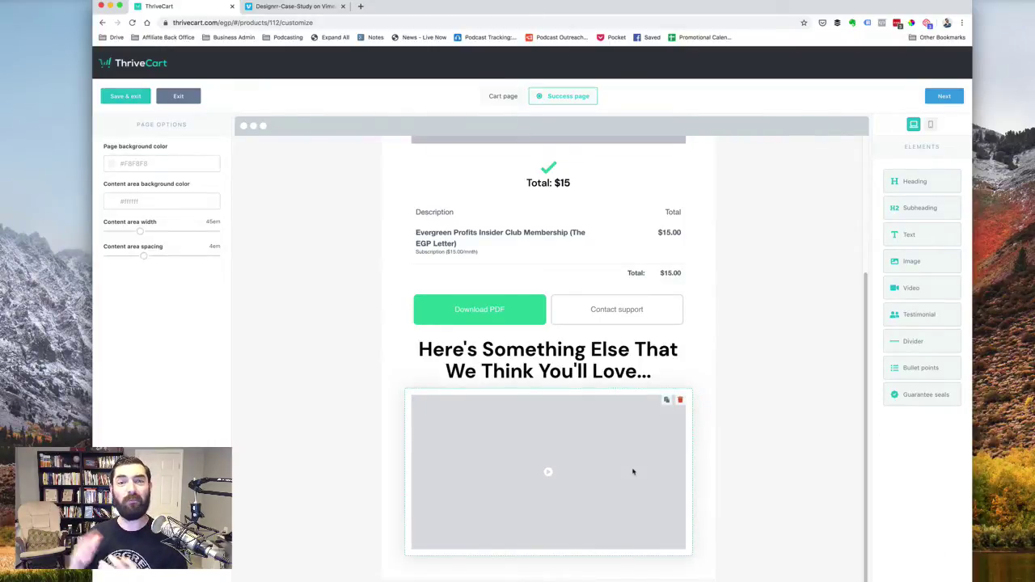
left_click_drag(931, 236, 568, 576)
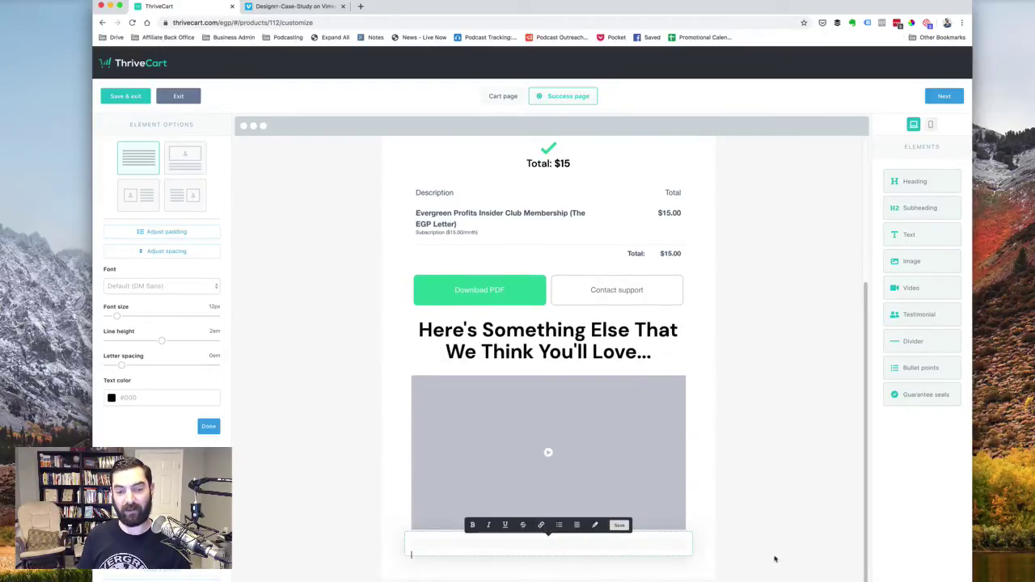
type("c")
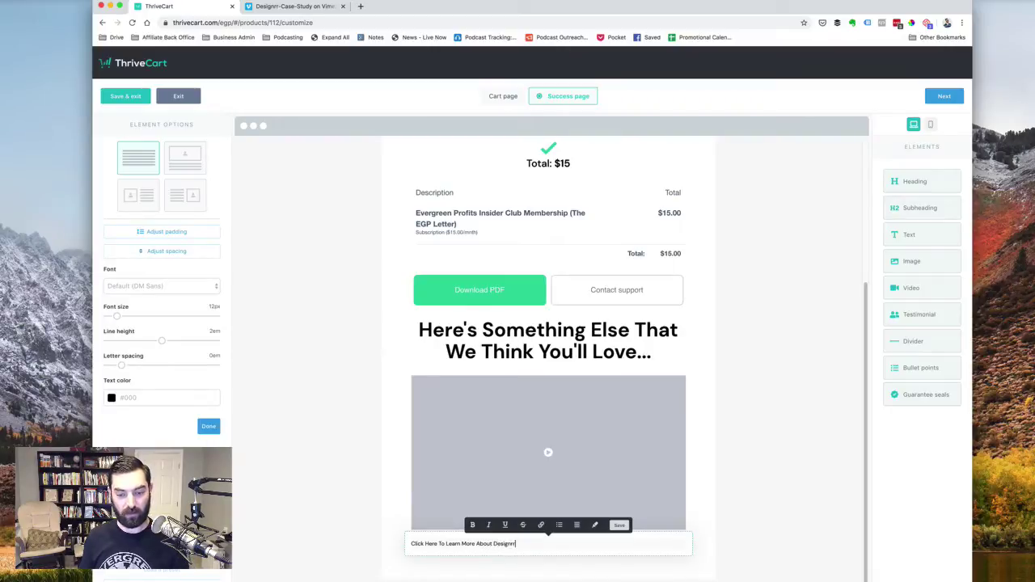
triple_click(656, 548)
left_click(577, 525)
left_click(577, 557)
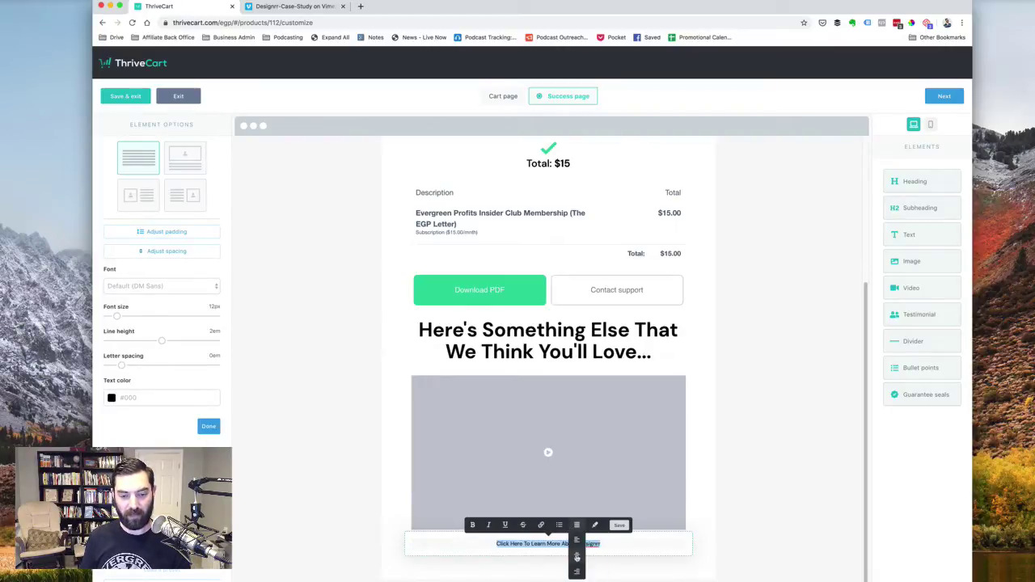
Step: Make the "Click Here To Learn More About Designrr" text bold and set its font size to 27px
left_click(473, 525)
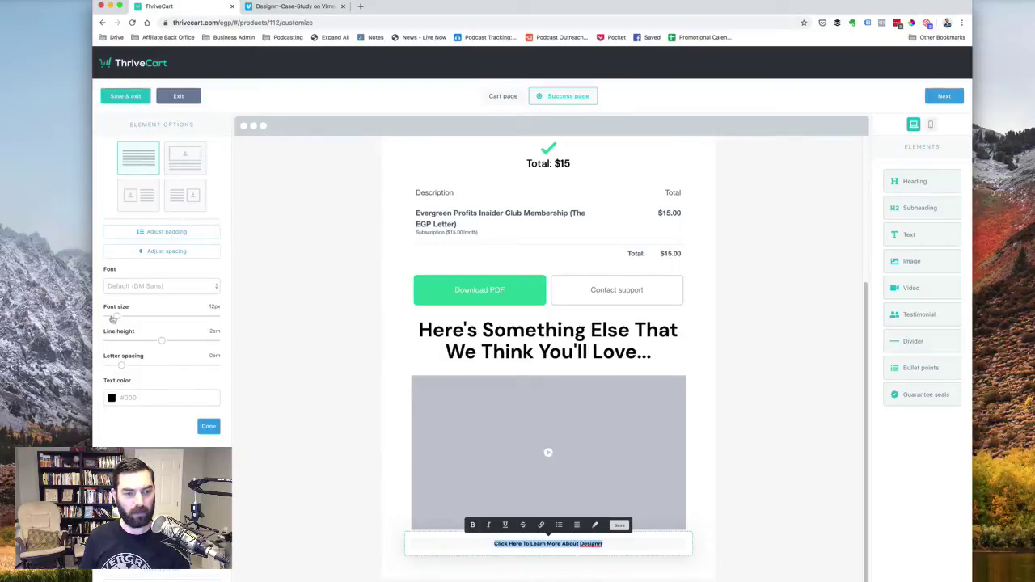
left_click_drag(114, 320, 191, 333)
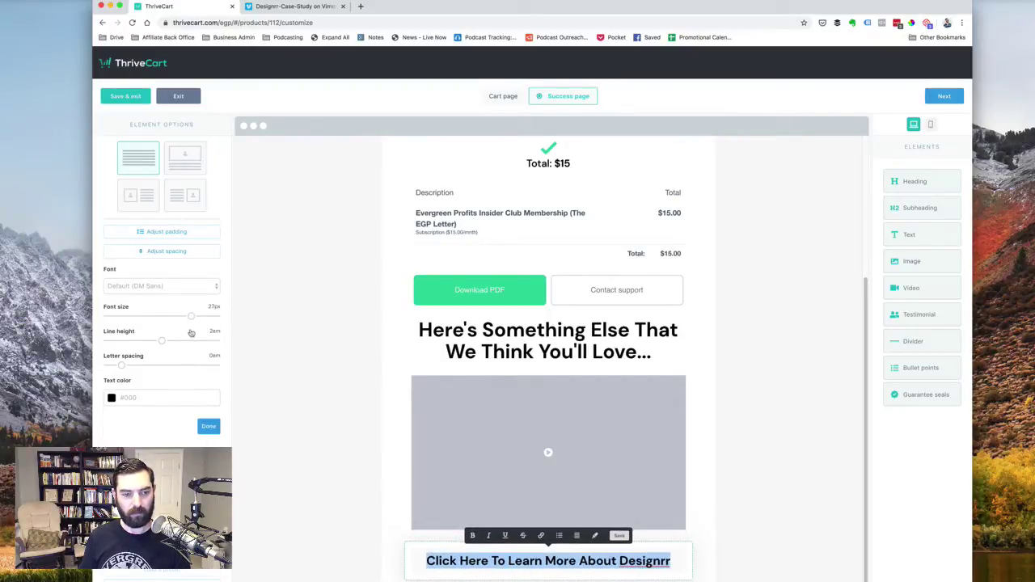
left_click(202, 233)
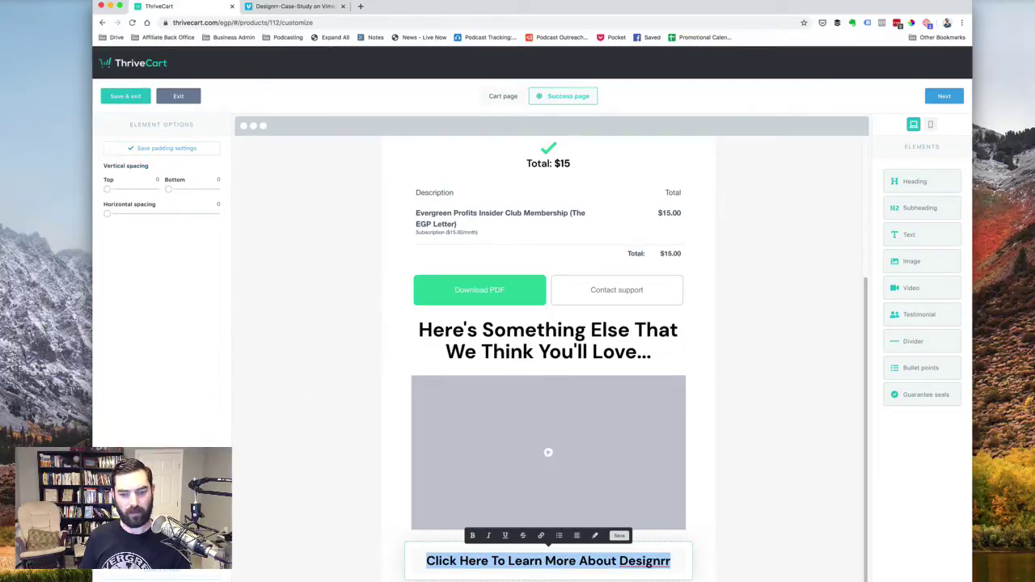
left_click(530, 561)
left_click_drag(670, 560, 417, 558)
left_click(577, 535)
left_click(541, 536)
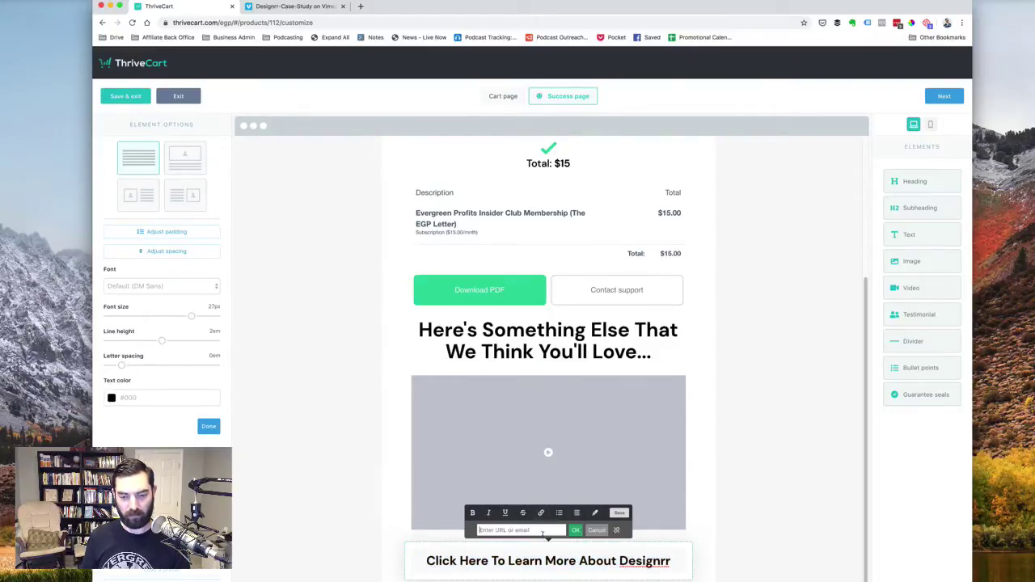
type("http://go.evergreenprofit")
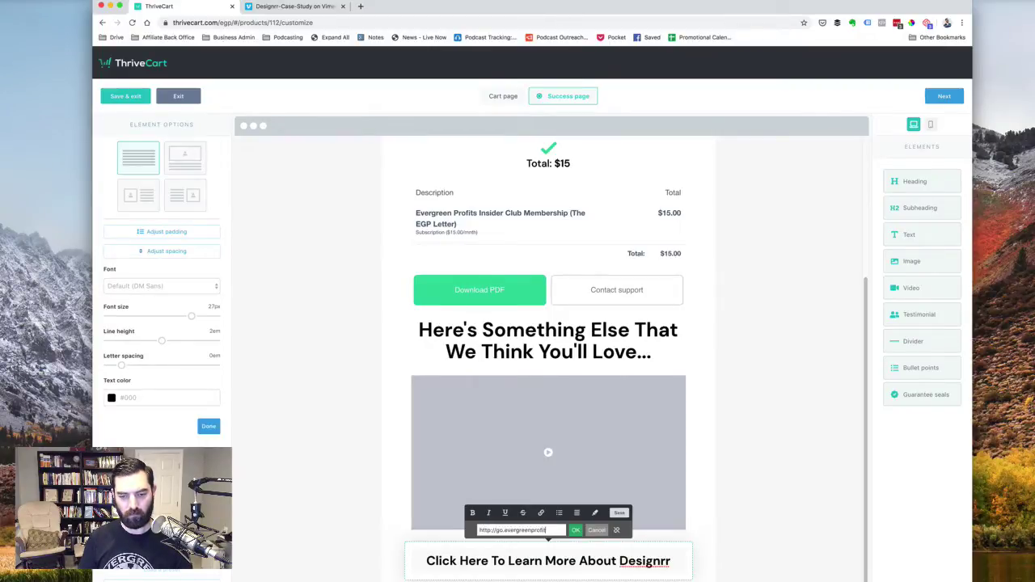
type("s.com/designrr")
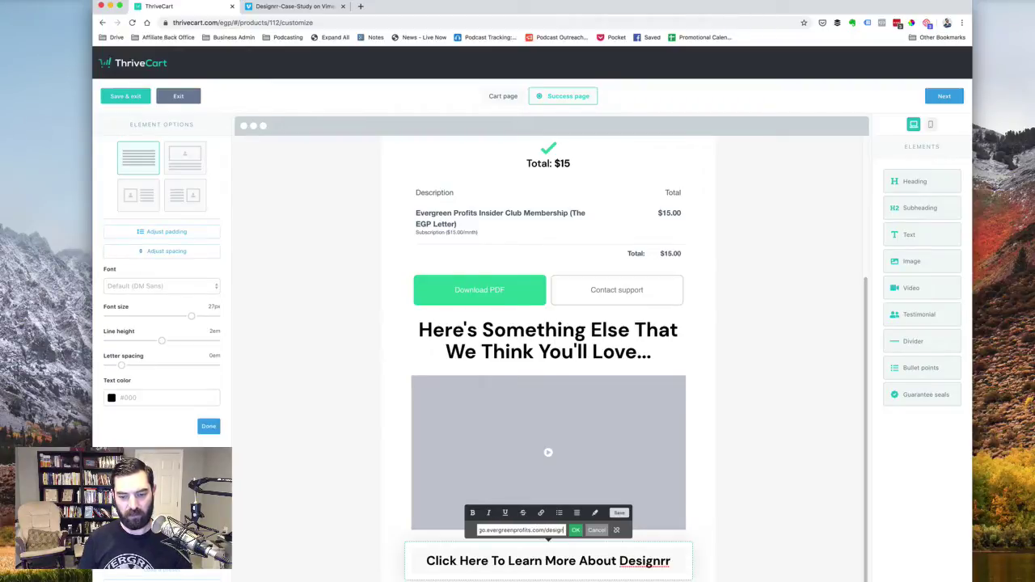
left_click(575, 531)
left_click(737, 576)
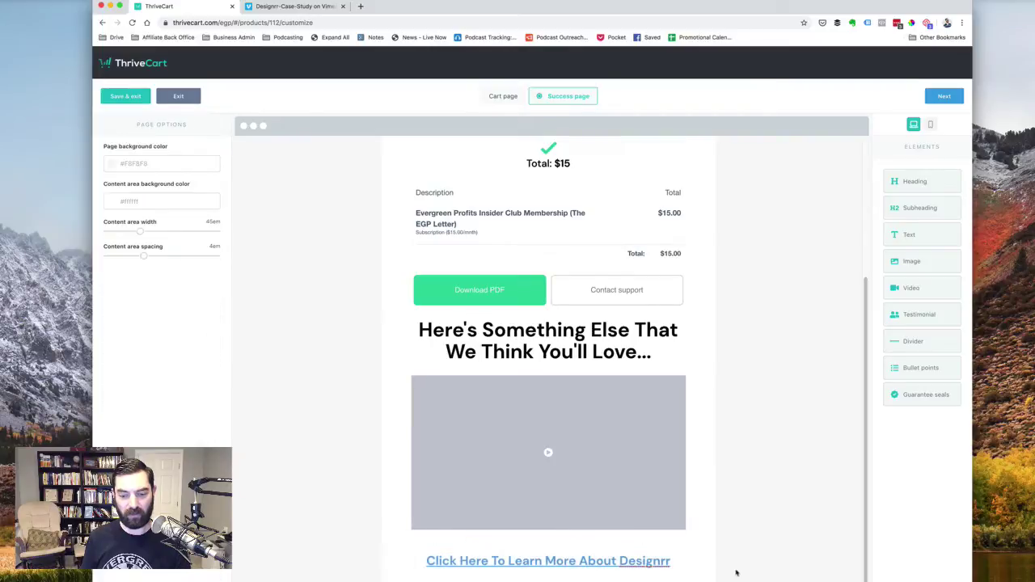
Step: Apply a yellow highlight to the linked call-to-action text below the video
left_click(627, 573)
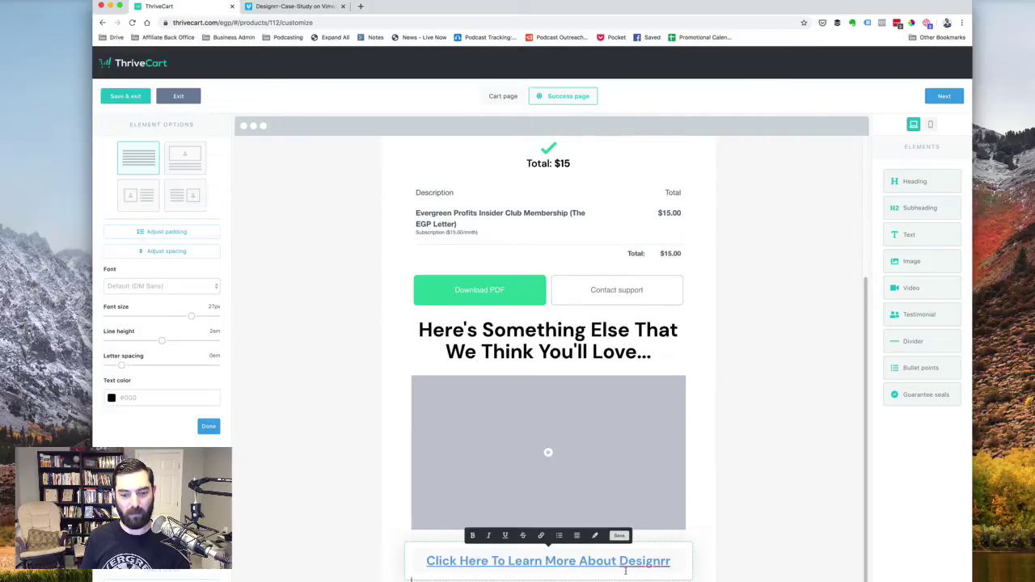
left_click(413, 559)
triple_click(414, 559)
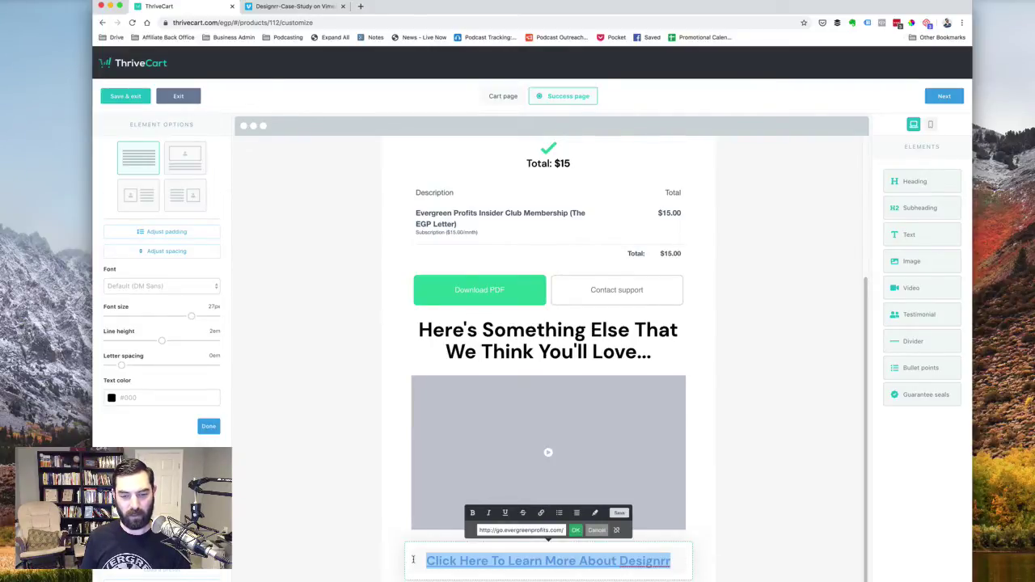
left_click(595, 512)
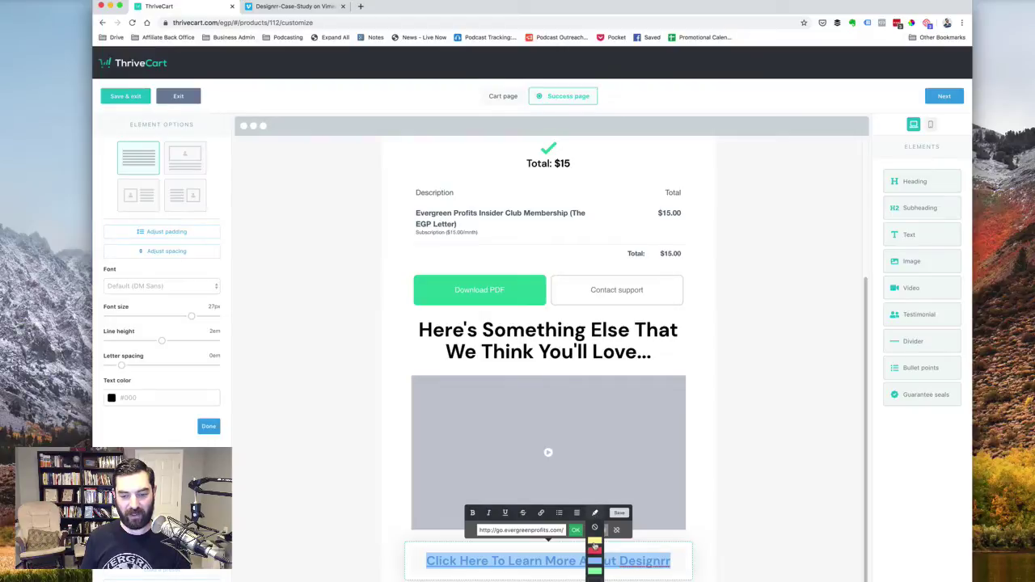
left_click(595, 542)
left_click(725, 567)
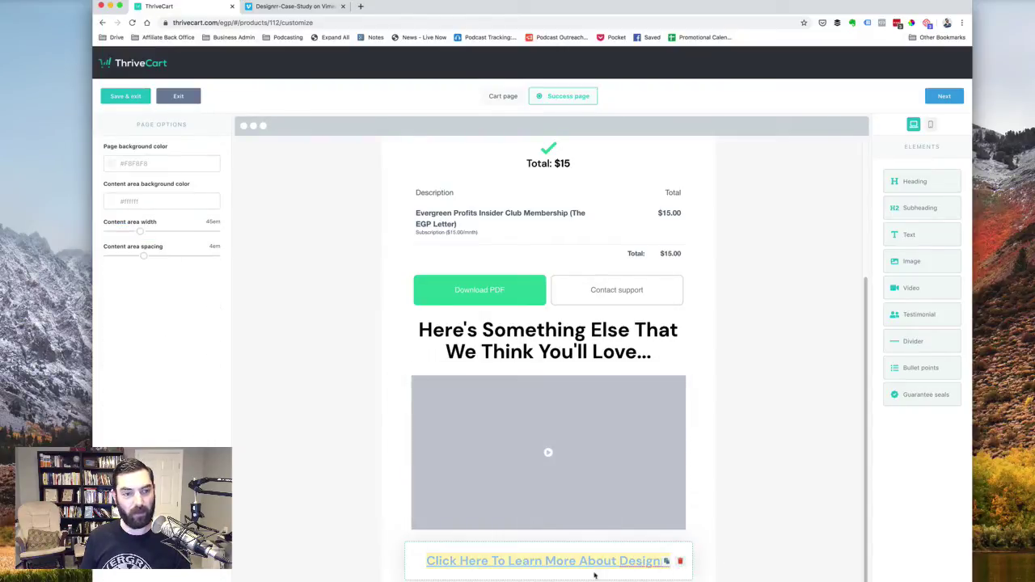
Step: Try a green highlight on the call-to-action link
left_click(418, 566)
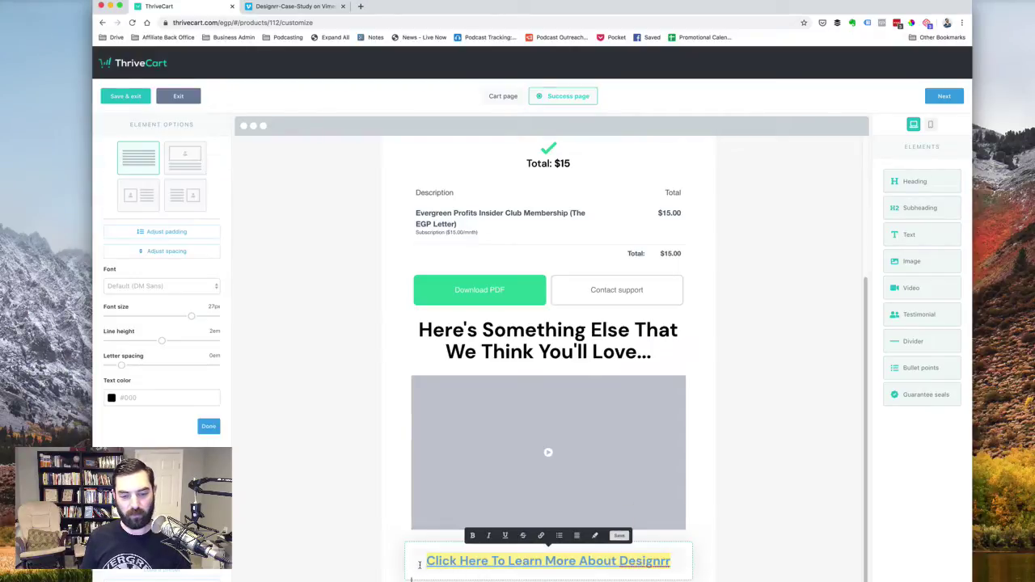
triple_click(420, 565)
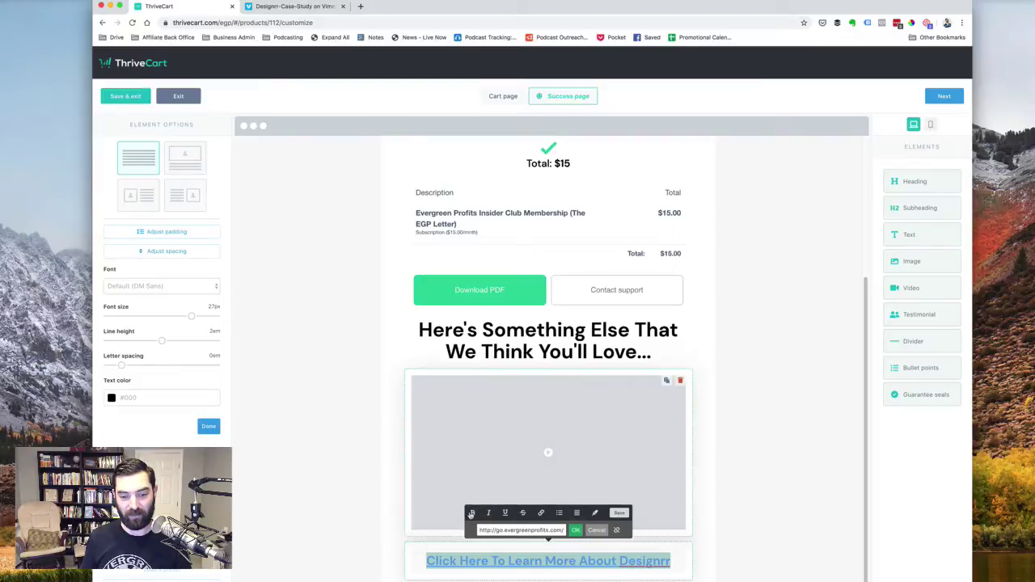
mouse_move(599, 514)
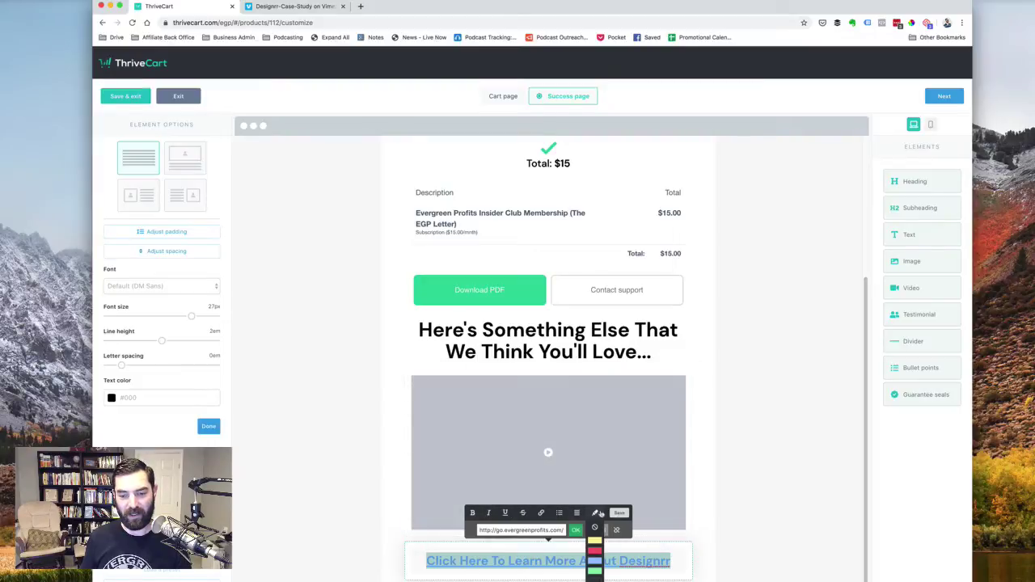
left_click(595, 571)
left_click(747, 557)
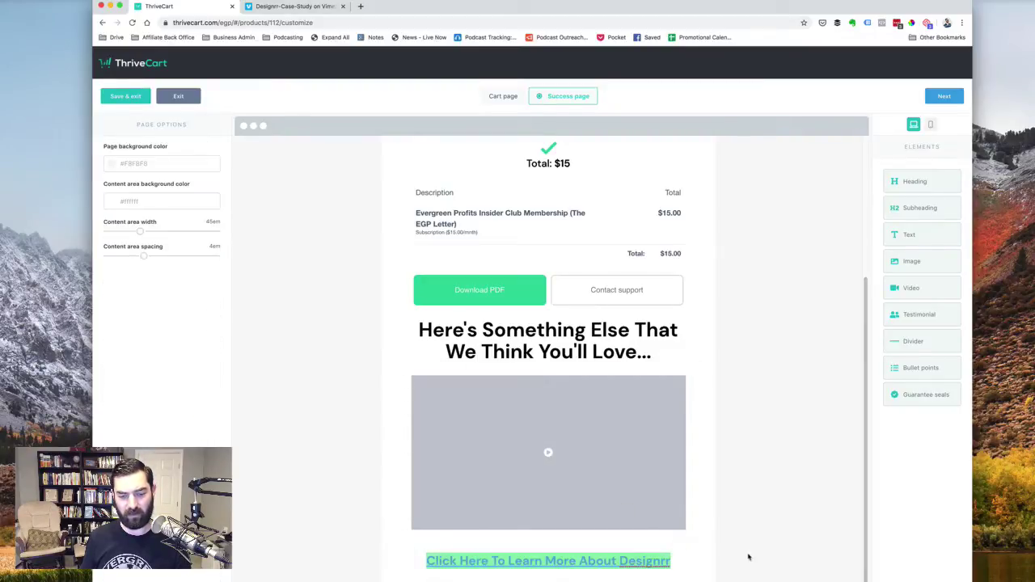
Step: Try a blue highlight on the call-to-action link
left_click(661, 579)
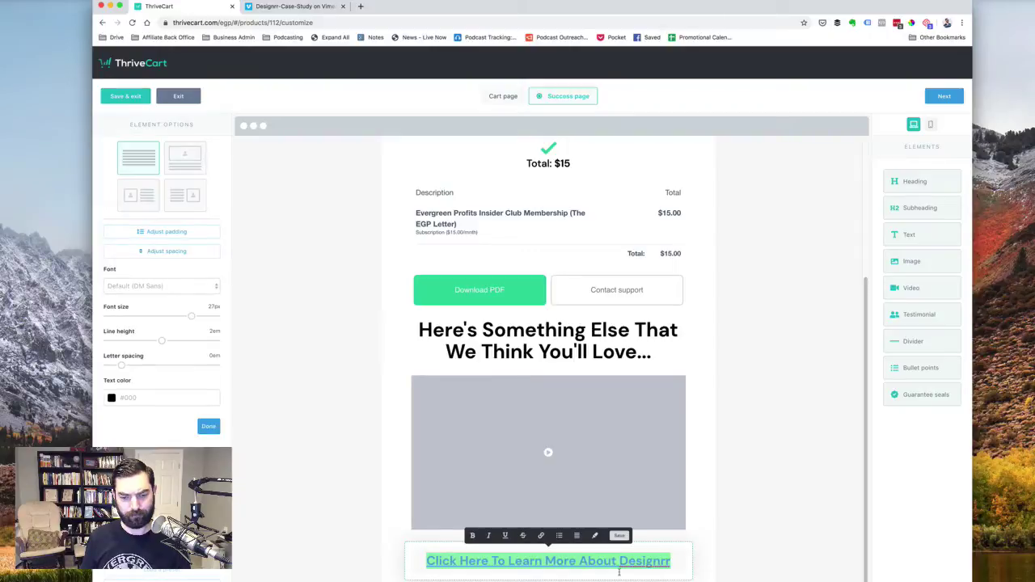
triple_click(416, 556)
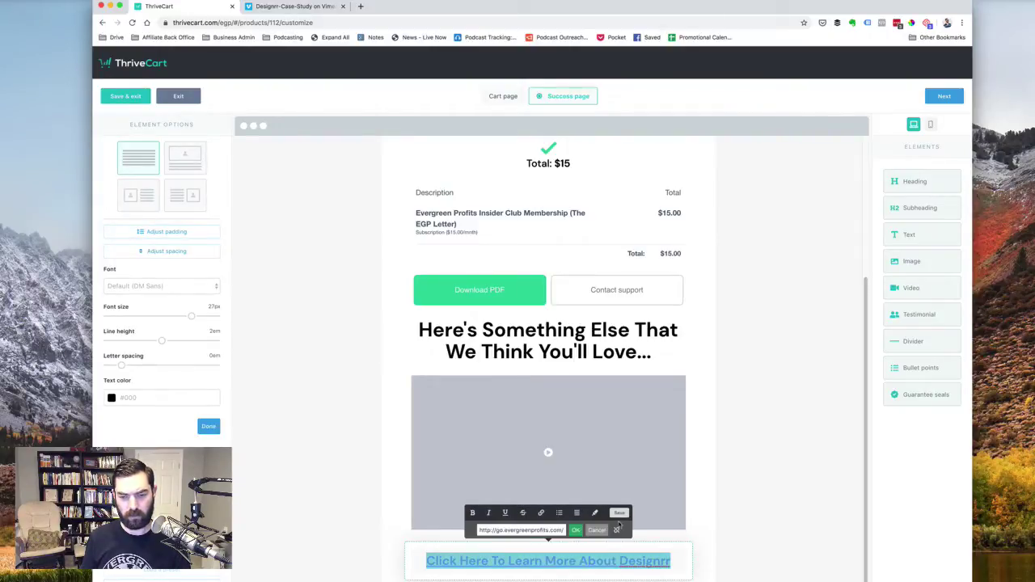
left_click(594, 513)
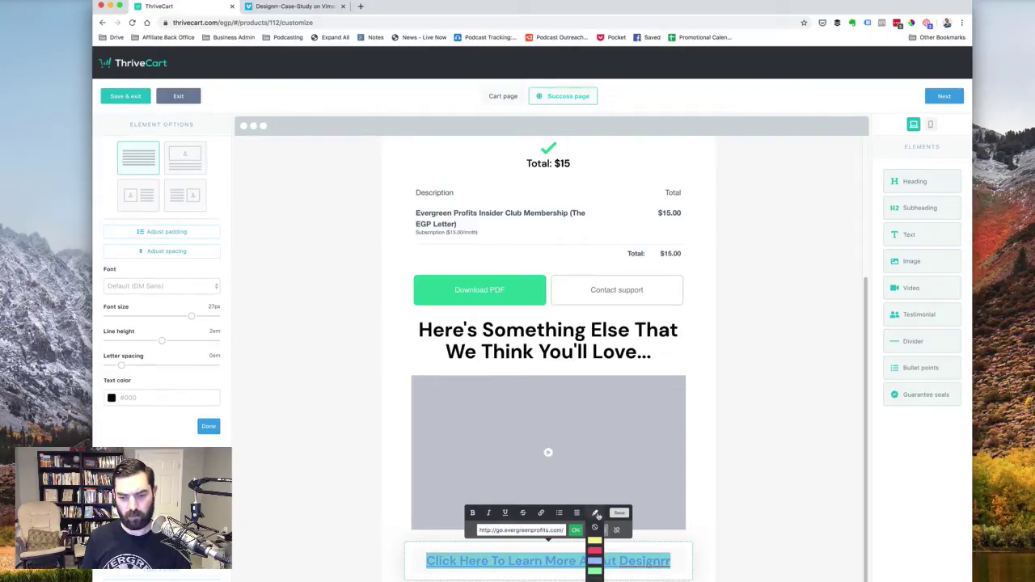
left_click(596, 561)
left_click(769, 567)
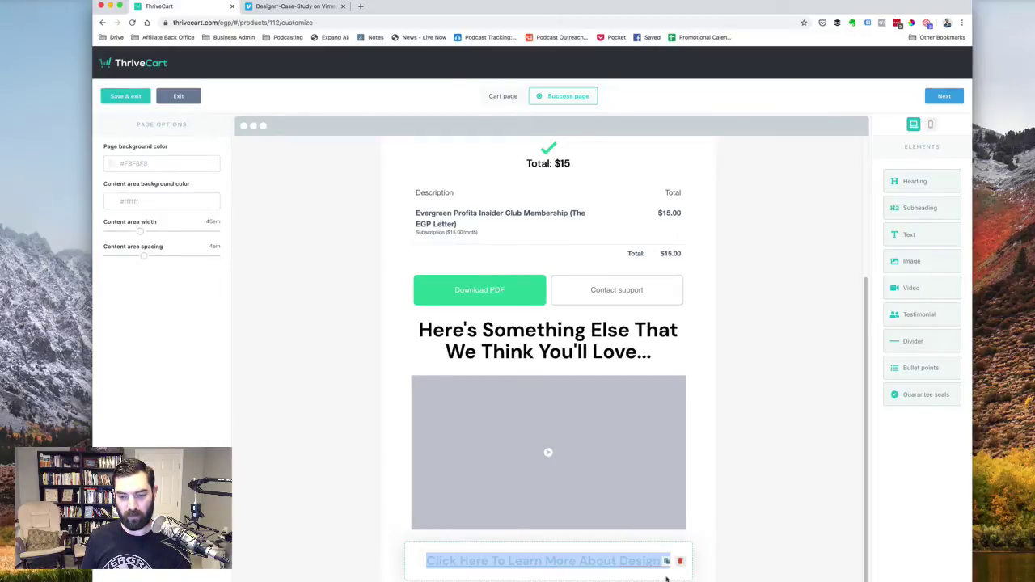
Step: Change the call-to-action link's highlight back to yellow
left_click(635, 573)
left_click(595, 512)
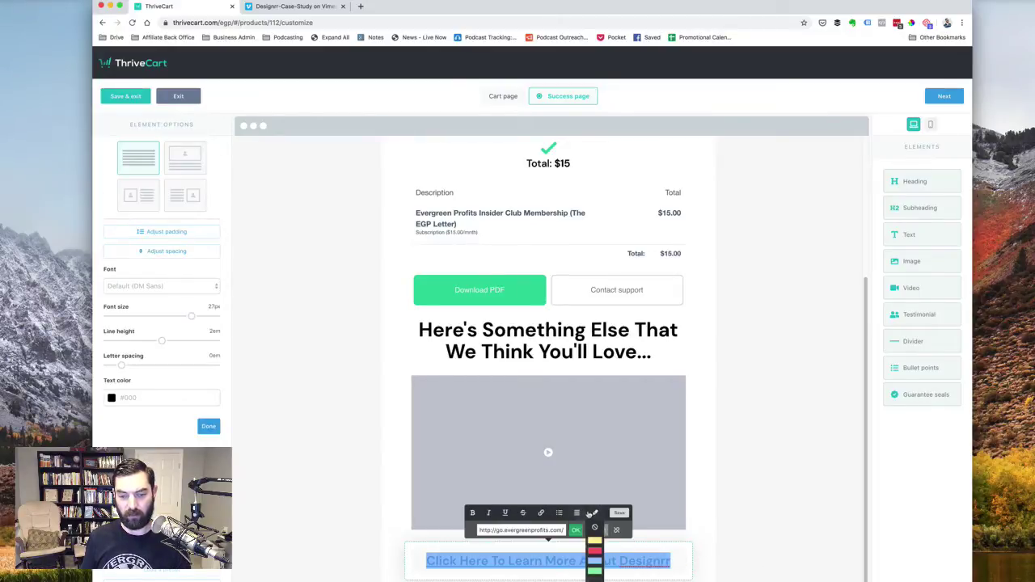
left_click(594, 541)
left_click(739, 522)
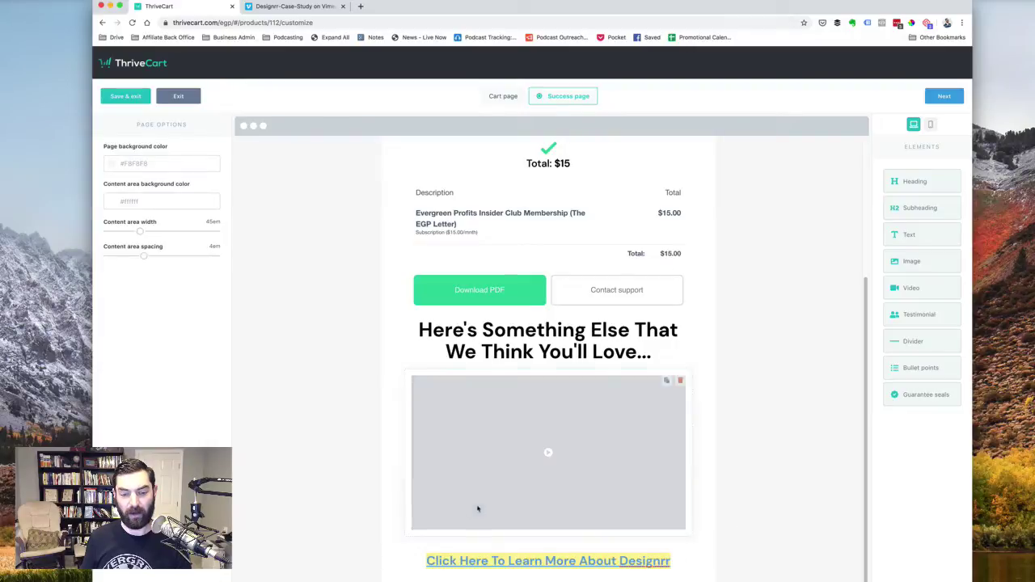
Step: Try to change the call-to-action link's text color with the color picker
left_click(542, 562)
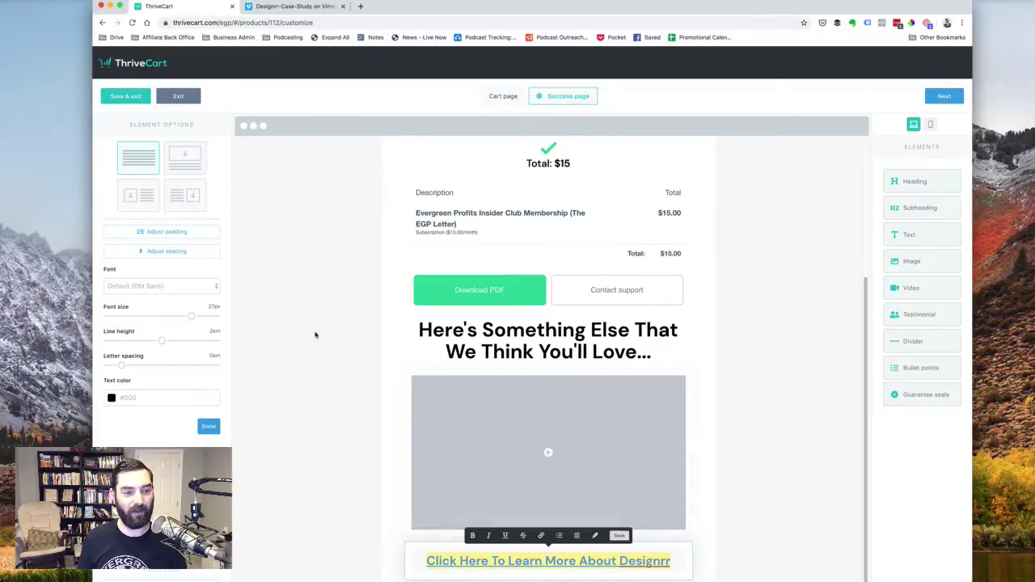
left_click(112, 399)
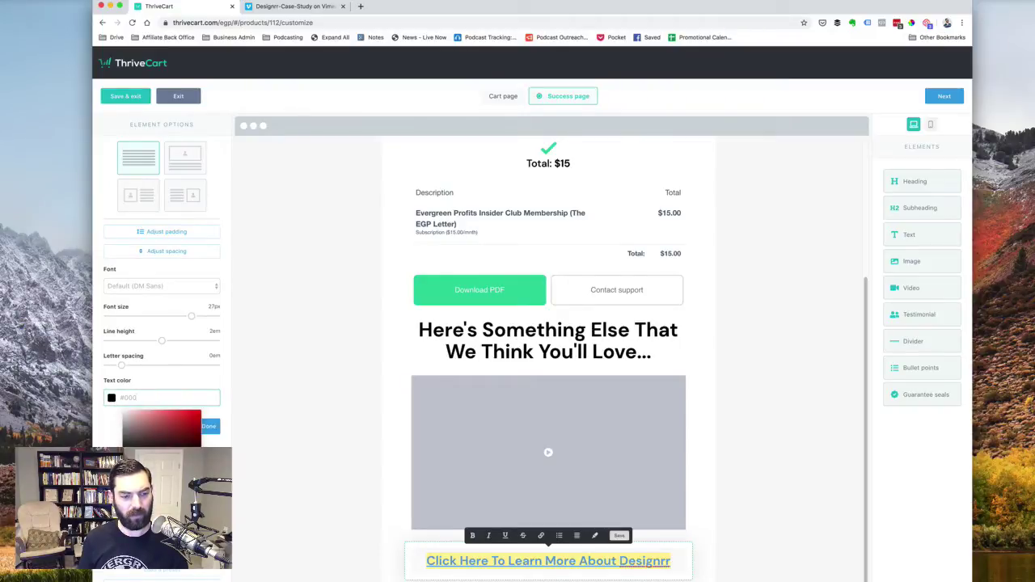
left_click(185, 413)
left_click(162, 518)
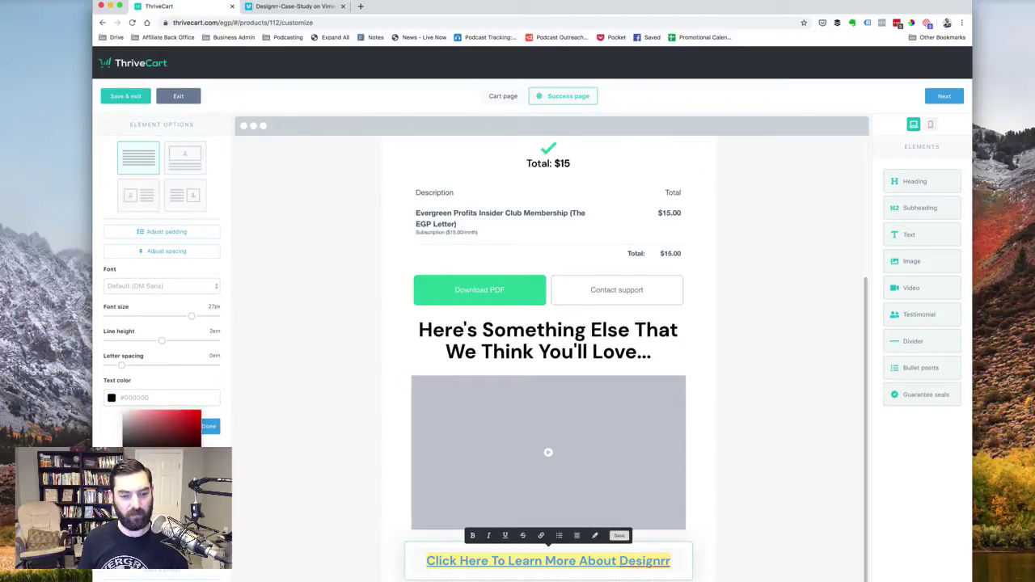
left_click(115, 465)
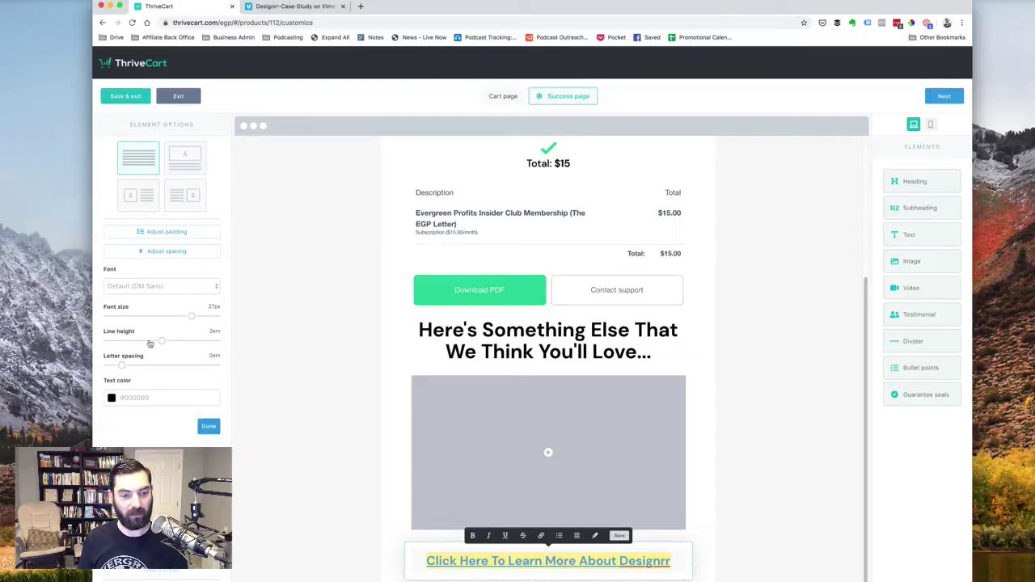
Step: Set the call-to-action text's letter spacing to 0.05em
left_click_drag(122, 368, 126, 368)
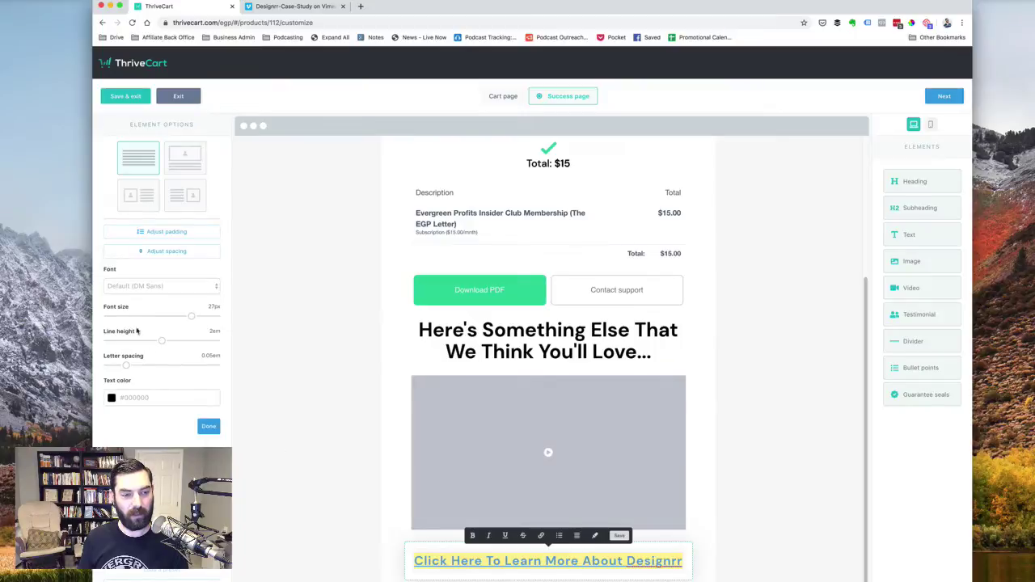
left_click(594, 535)
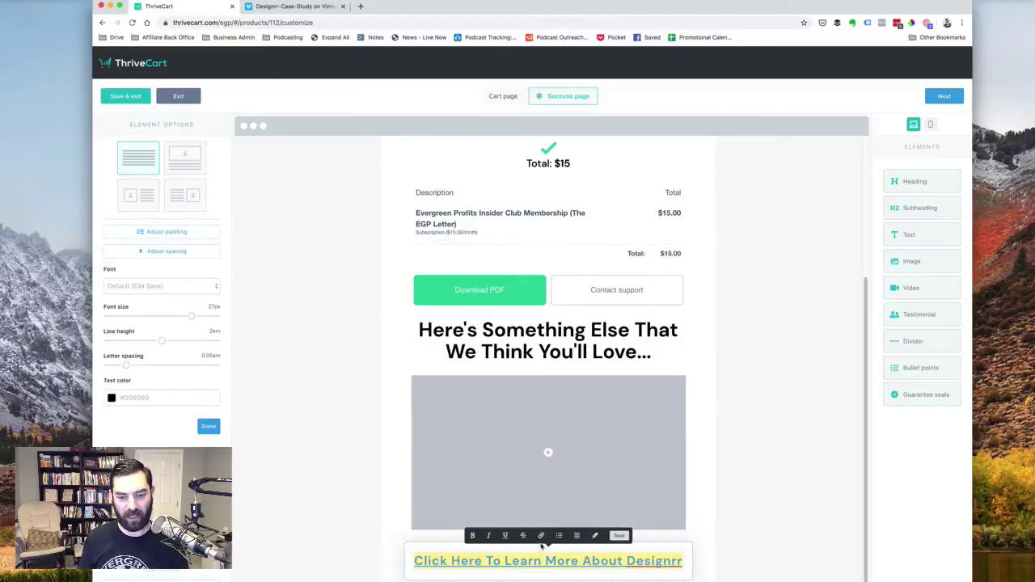
key("ctrl+k")
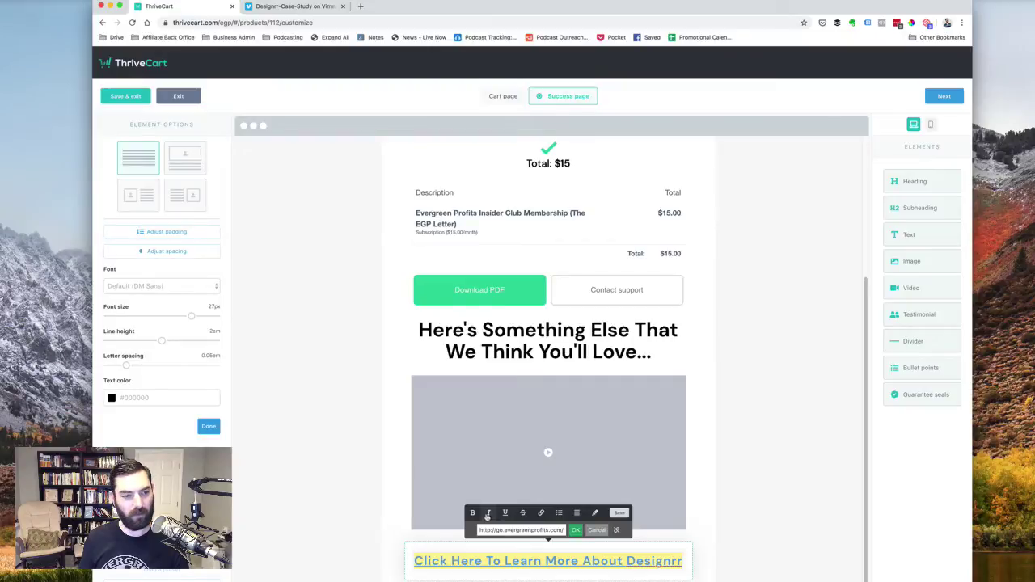
Step: Try the Halant, Roboto and Merriweather fonts on the call-to-action text, ending with Anton
left_click(157, 287)
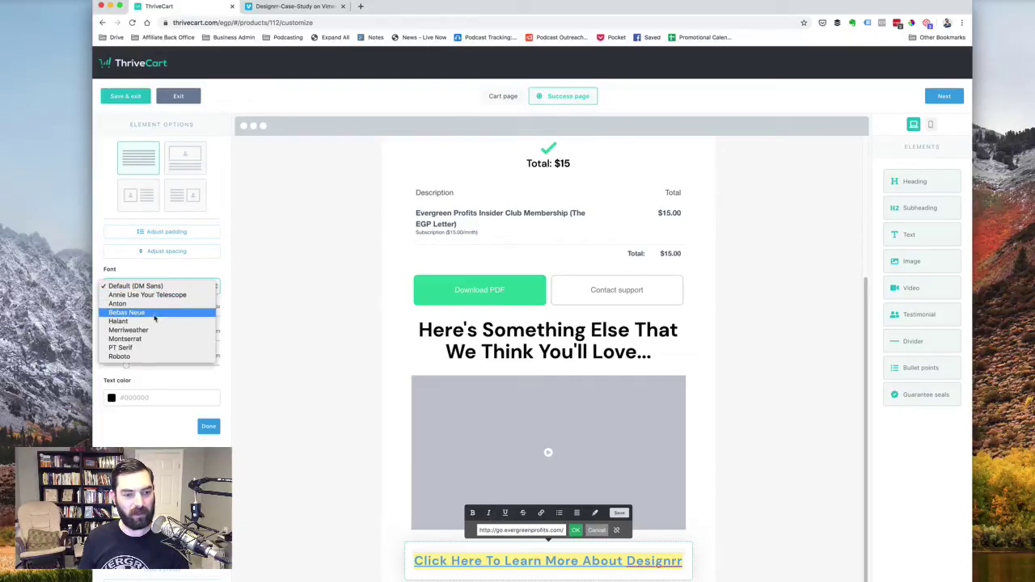
left_click(154, 322)
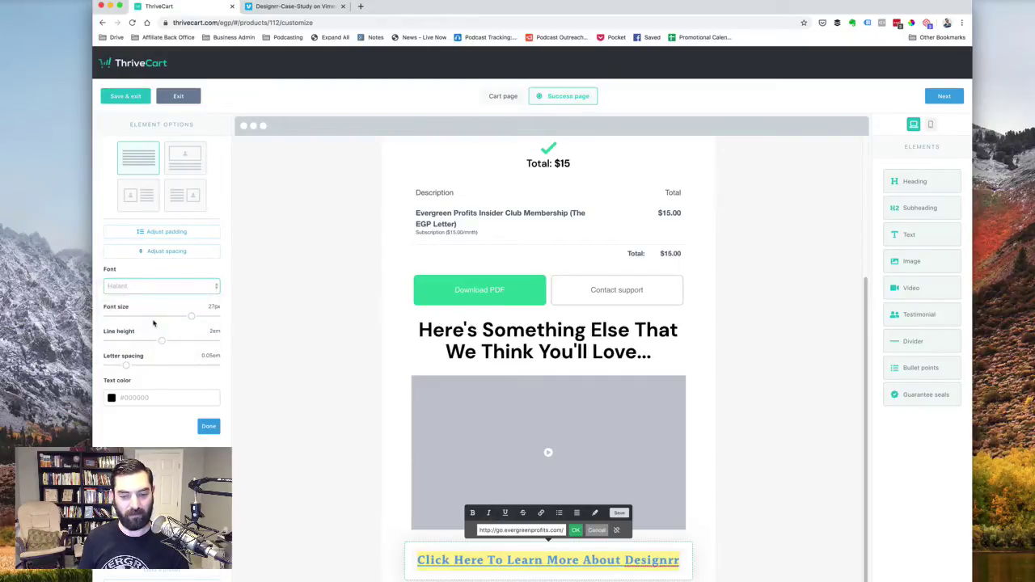
left_click(158, 290)
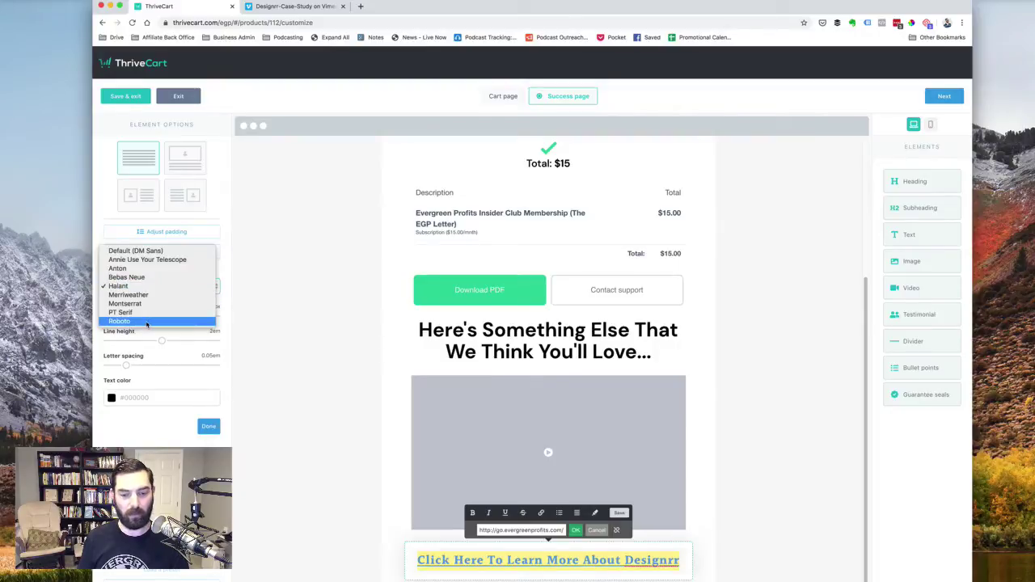
left_click(146, 322)
left_click(182, 289)
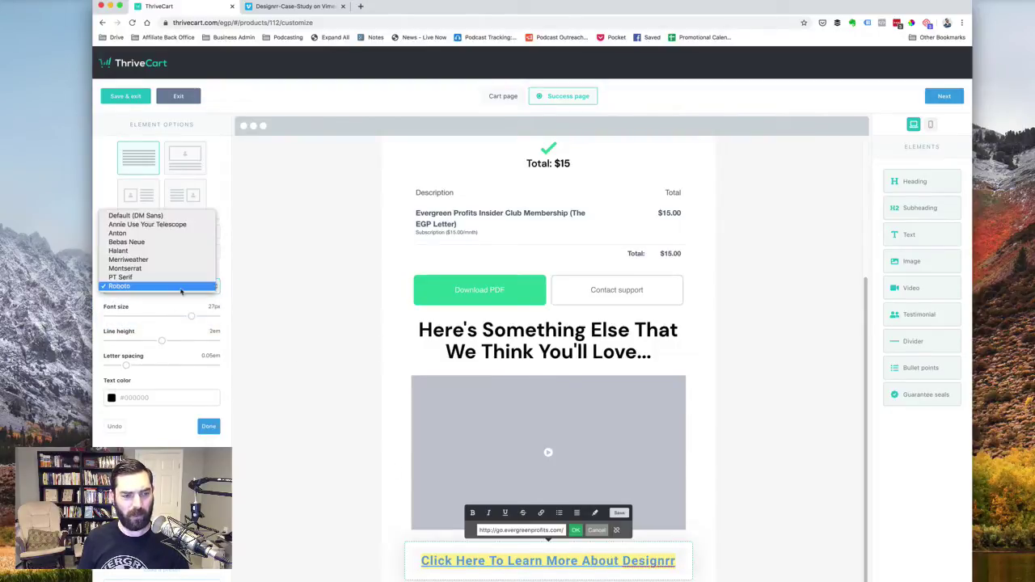
left_click(186, 260)
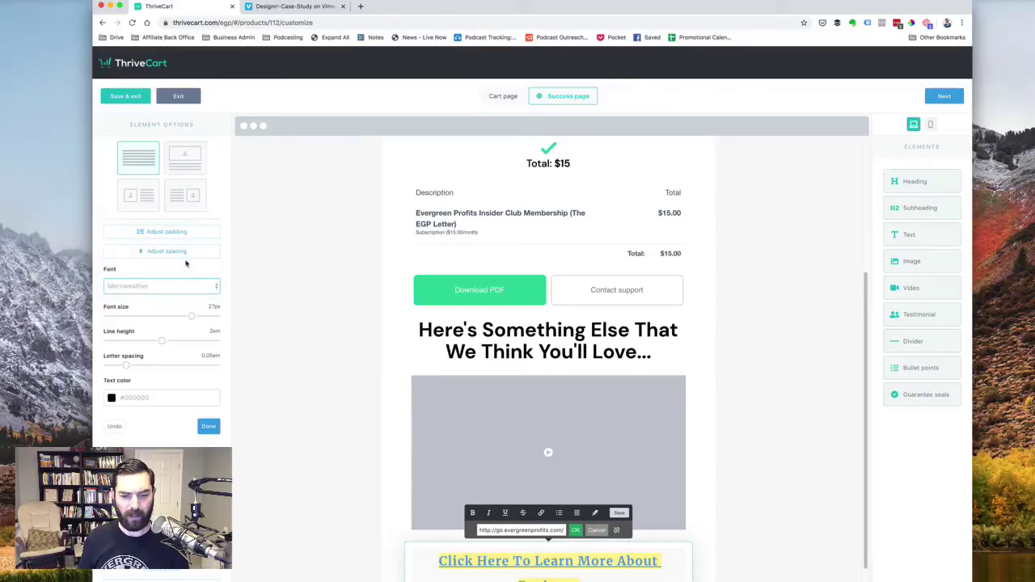
left_click(174, 286)
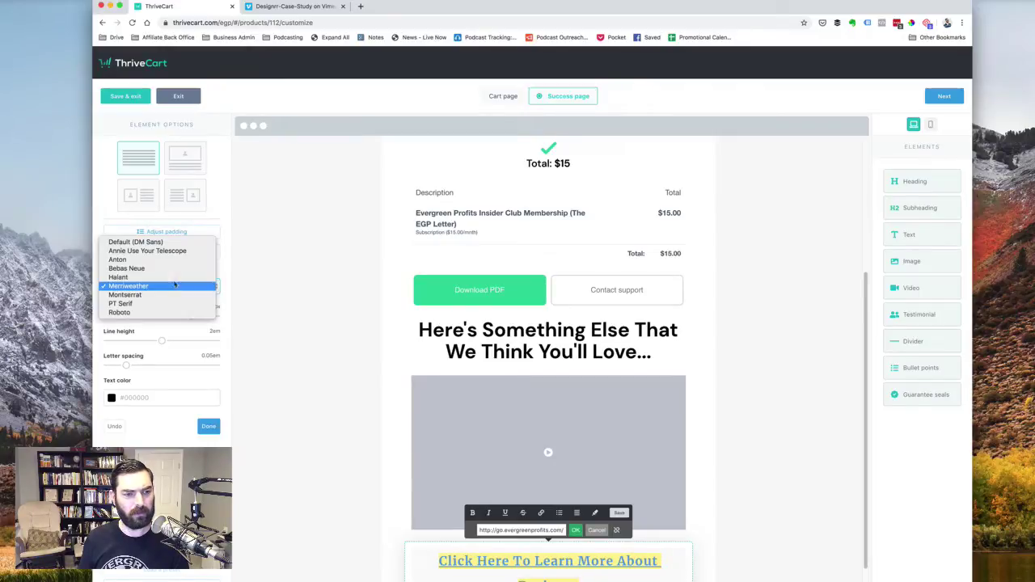
left_click(175, 262)
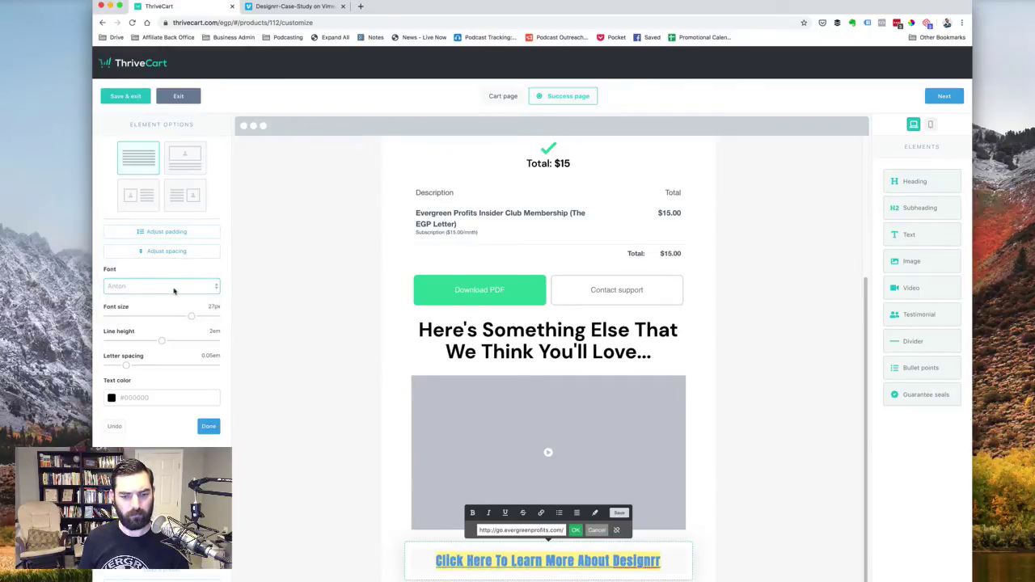
Step: Widen the letter spacing of the call-to-action text a little further
left_click(274, 402)
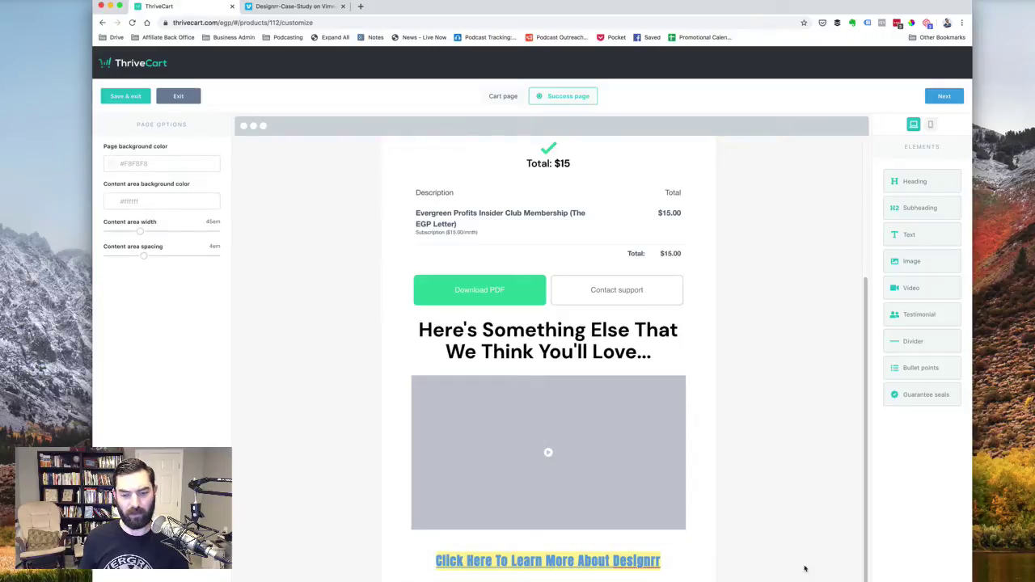
left_click(494, 568)
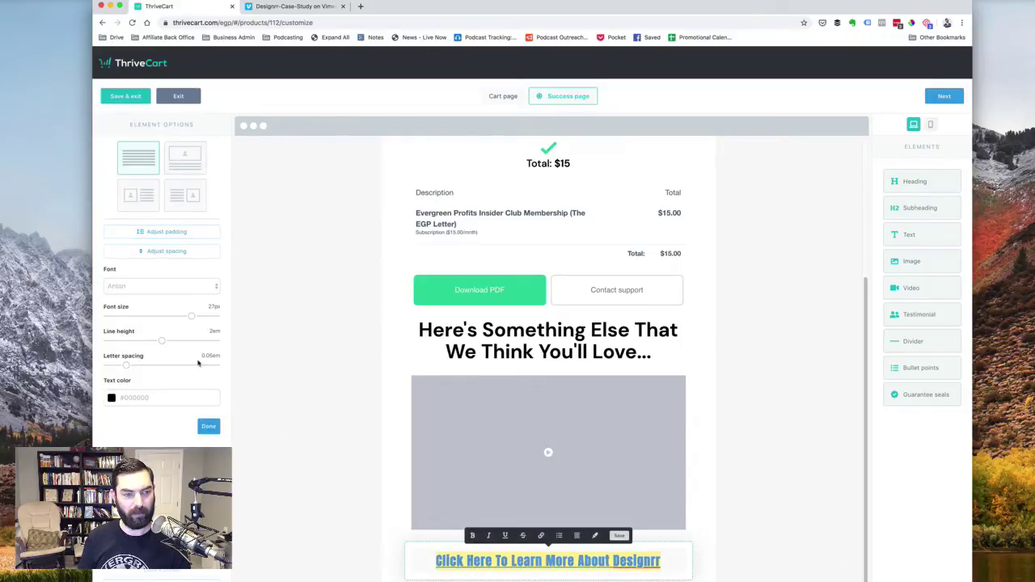
left_click_drag(127, 365, 131, 369)
left_click(283, 389)
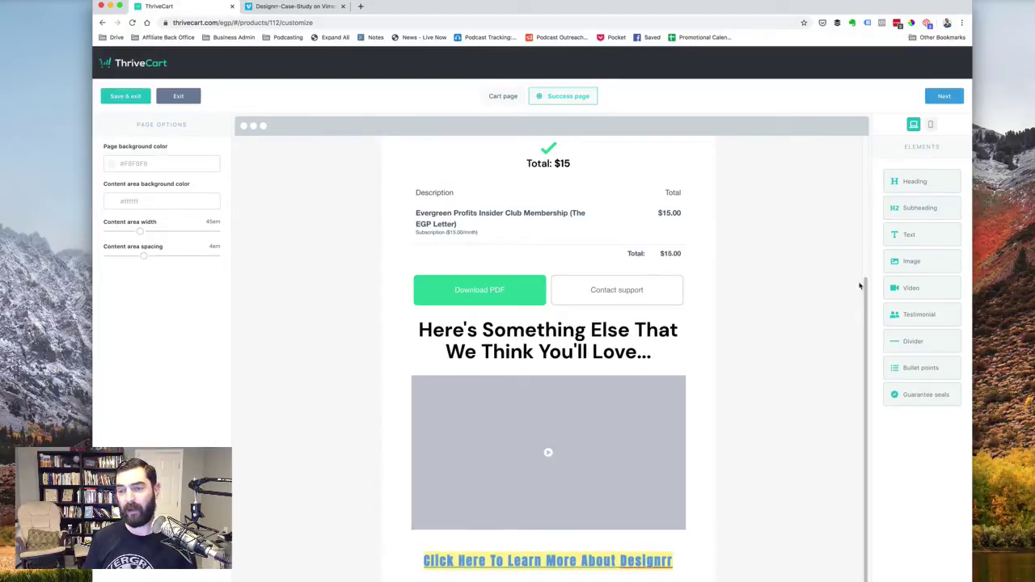
Step: Add a text block below the call-to-action link reading “The above is an affiliate promotion. We do get compensated if you decide to purchase through our link.”
scroll(808, 499, "down", 1)
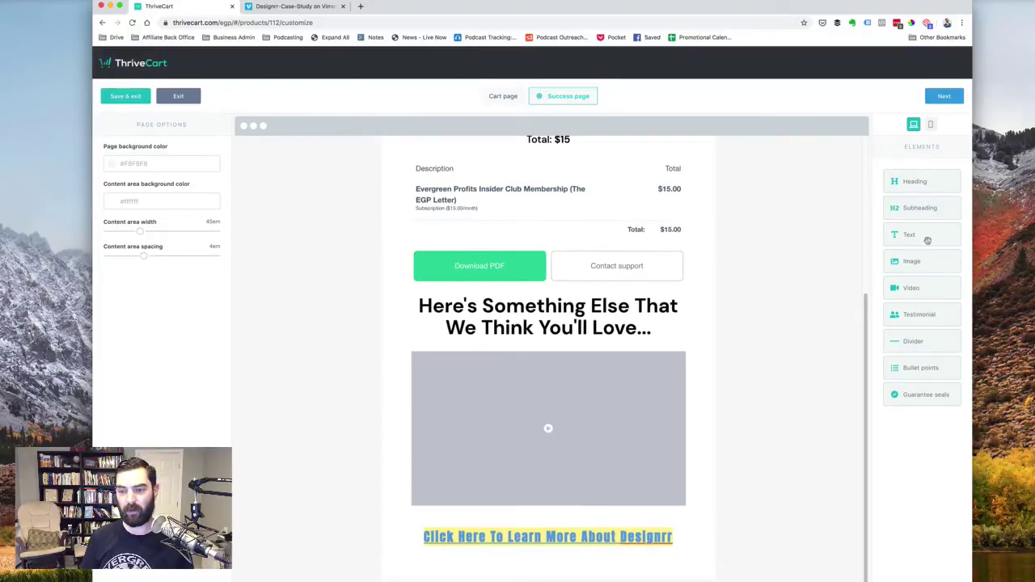
left_click_drag(929, 241, 558, 534)
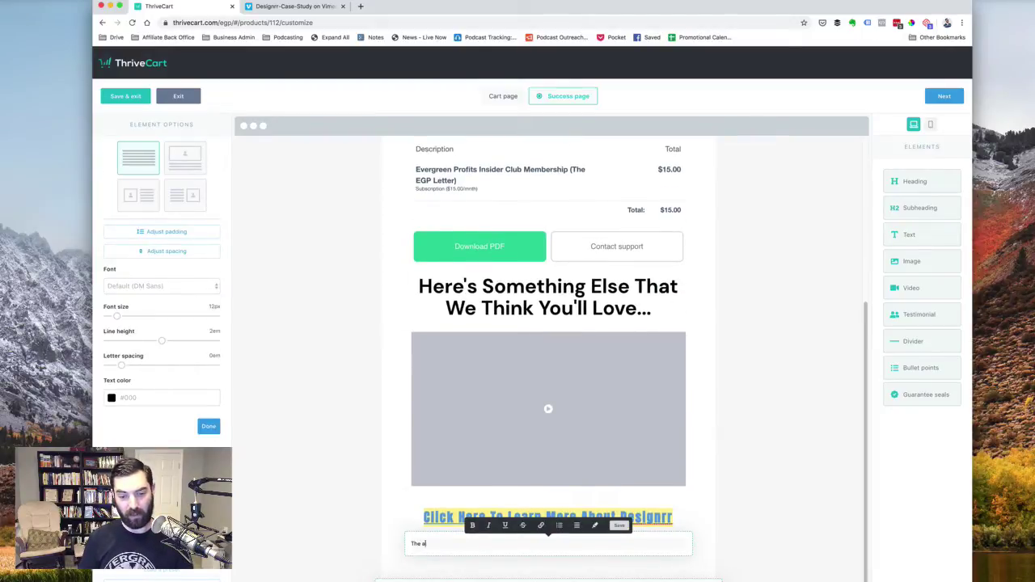
type("The above is an aff")
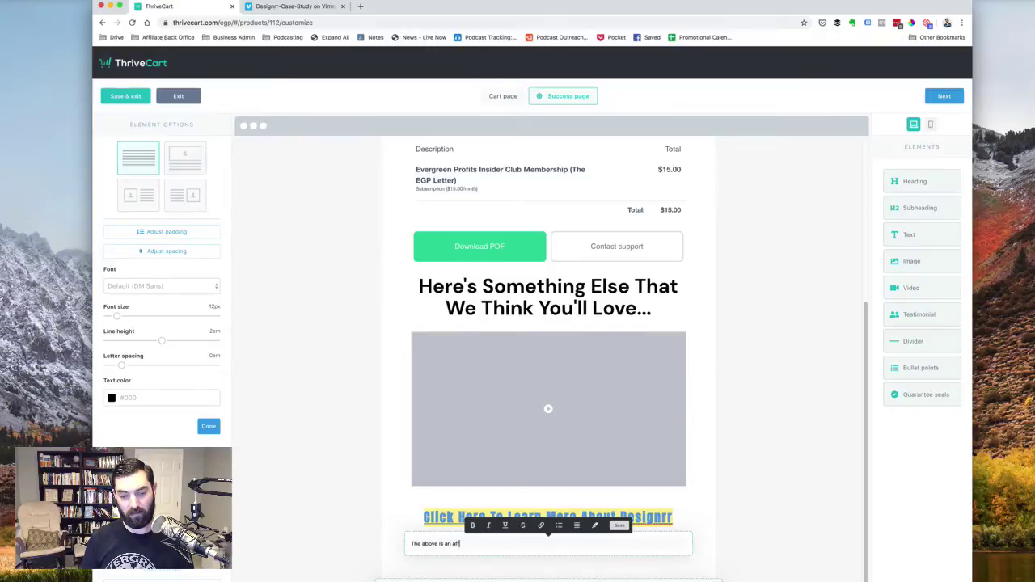
type("iliate promotion. We do get compen")
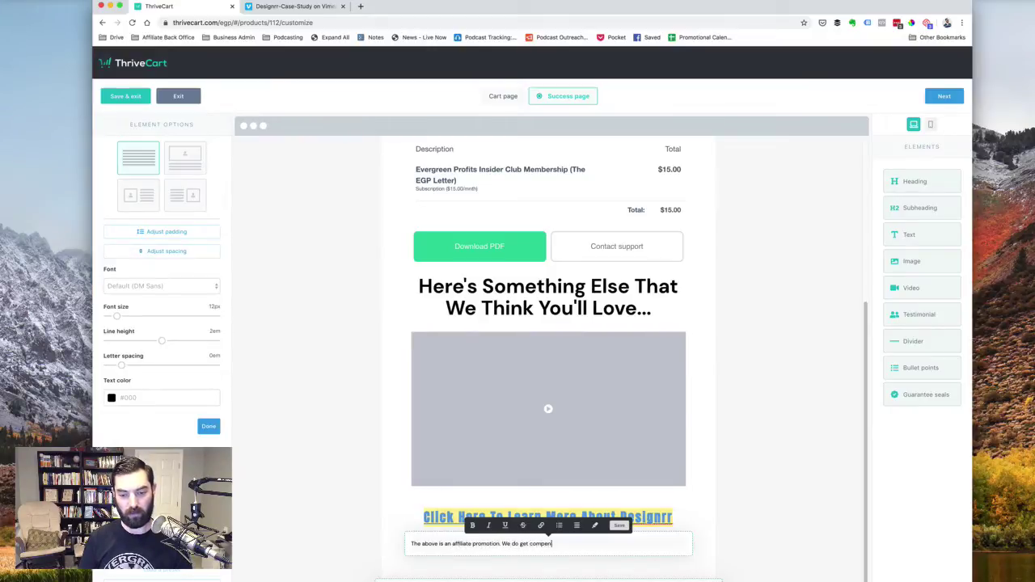
type("sated if you decide to pu")
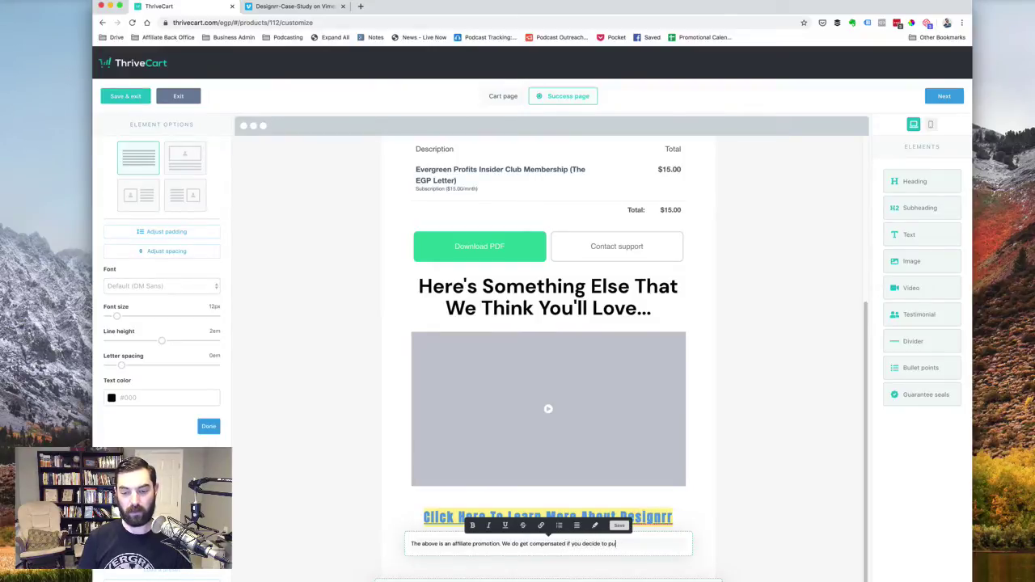
type("rchase through ou")
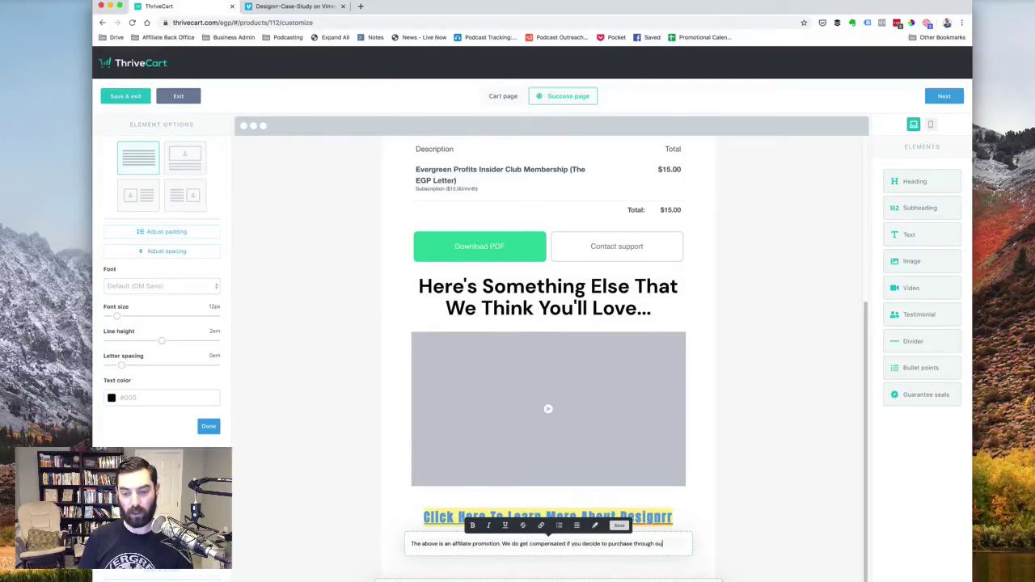
type("r link.")
Step: Append “However, this arrangement does not effect the price that you pay for the product and we fully stand behind and use every product that we promote.”
key("Return")
type("However, this")
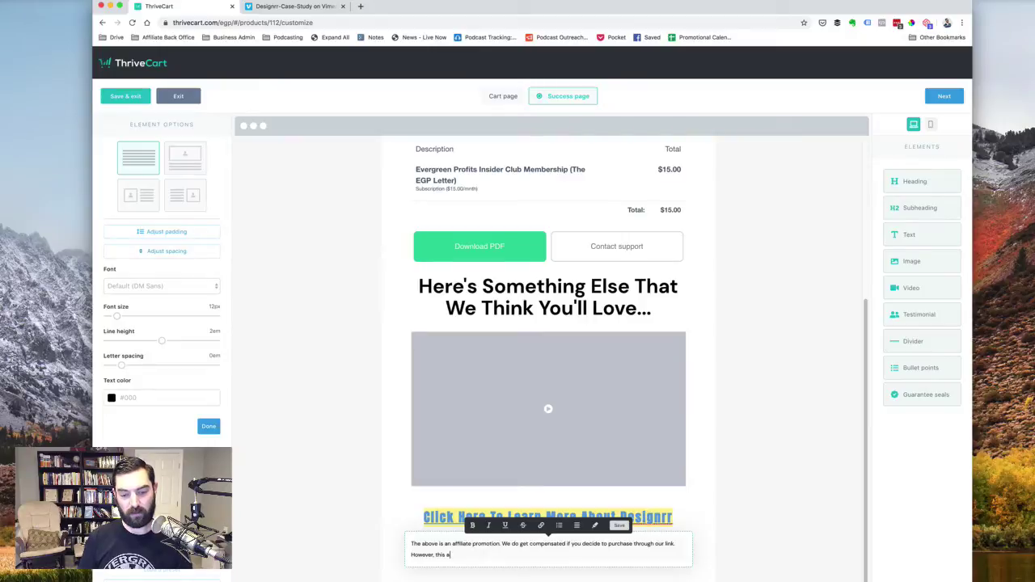
type("angement")
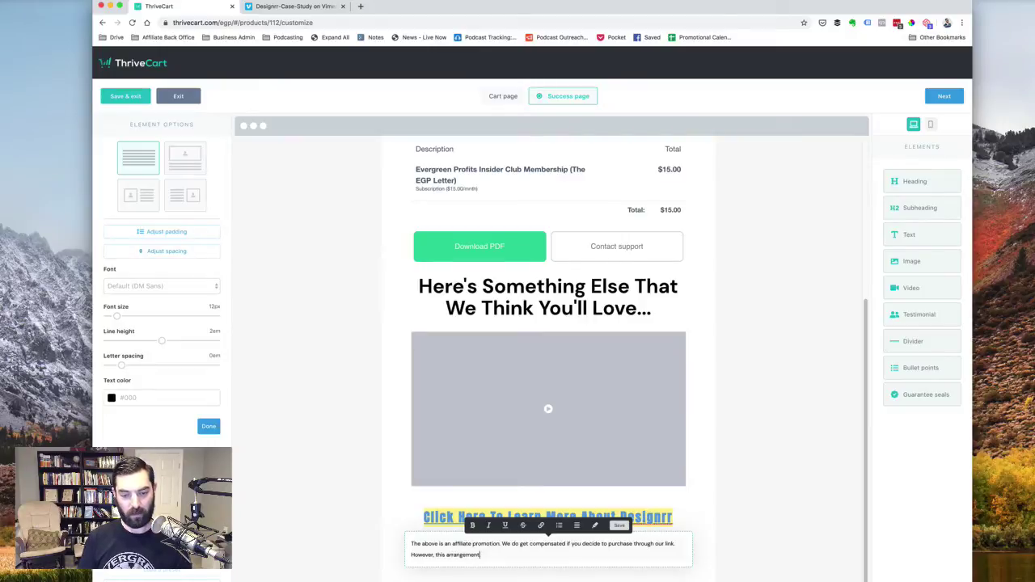
type(" does not ef")
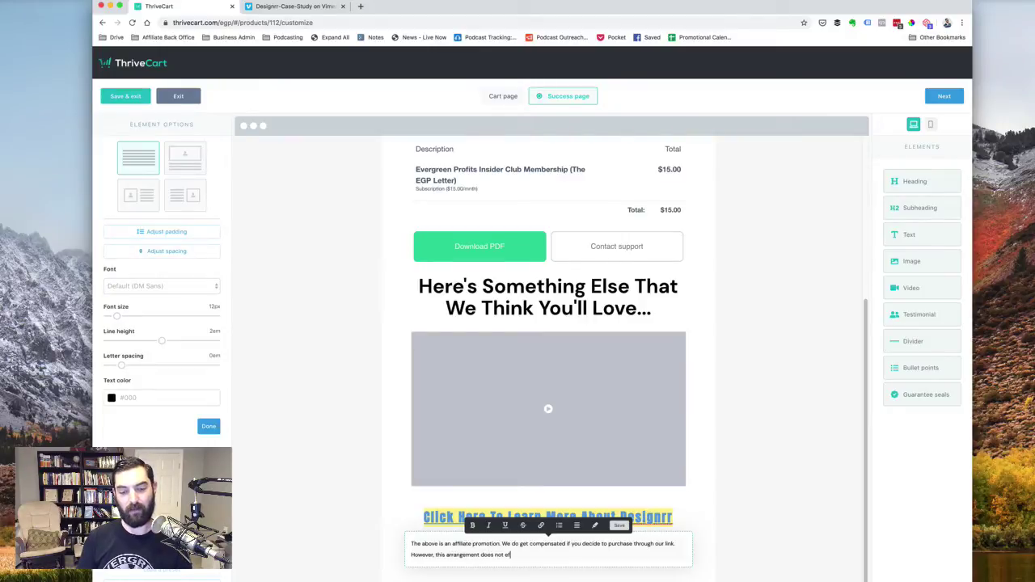
type("fect the price that y")
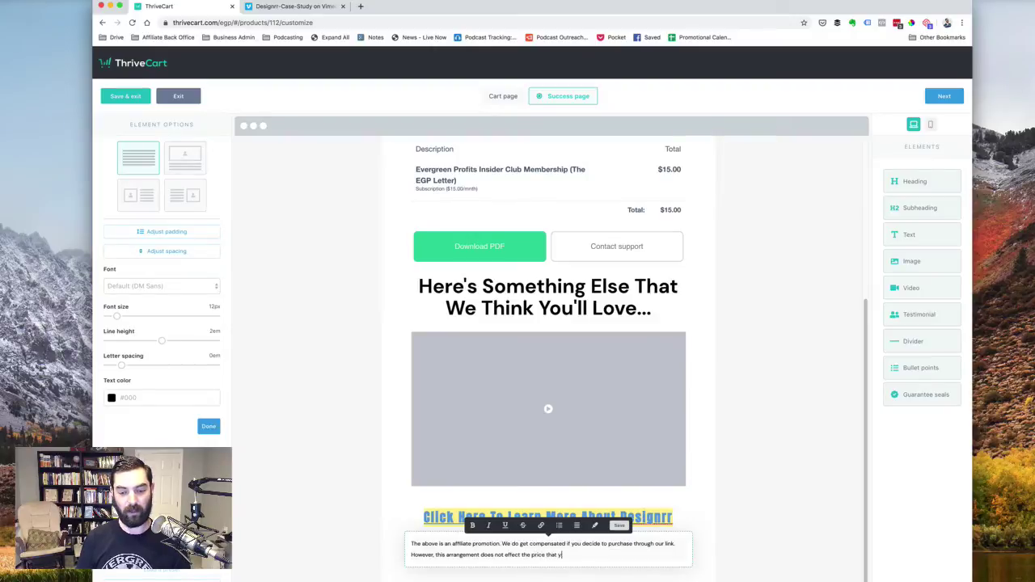
type("ou pay for the pro")
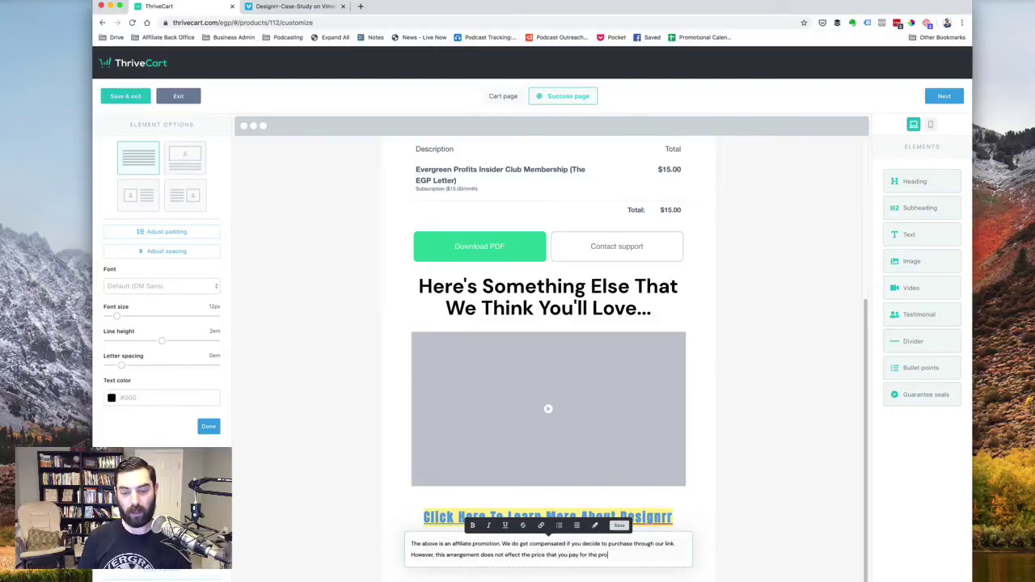
type("duct an")
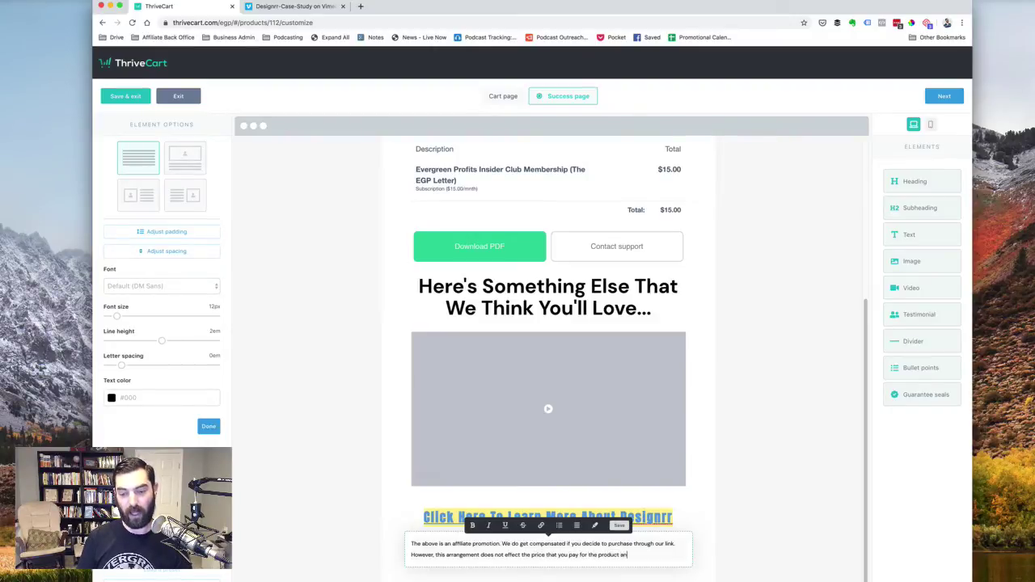
type("d we fully stand")
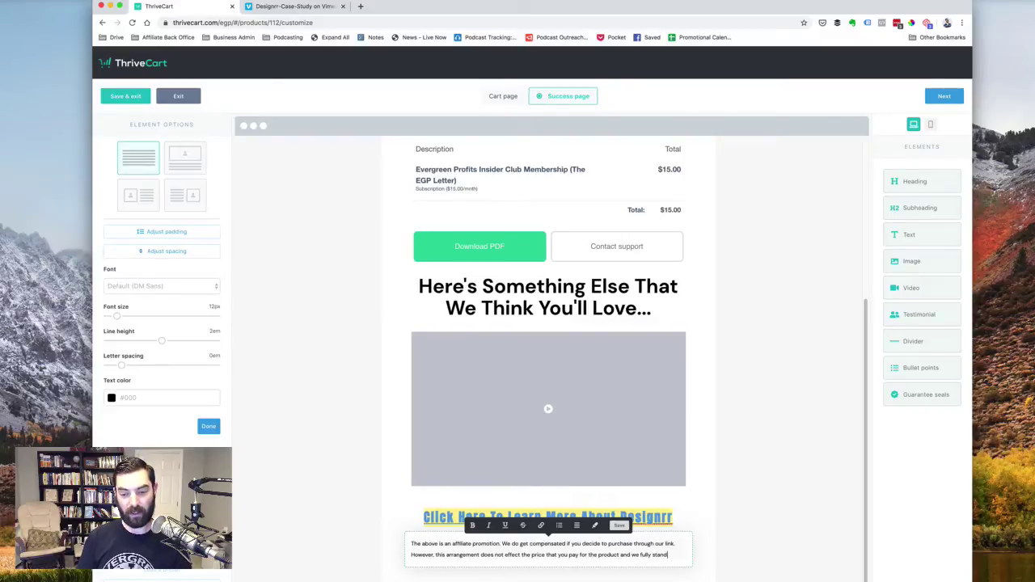
type(" behind and use e")
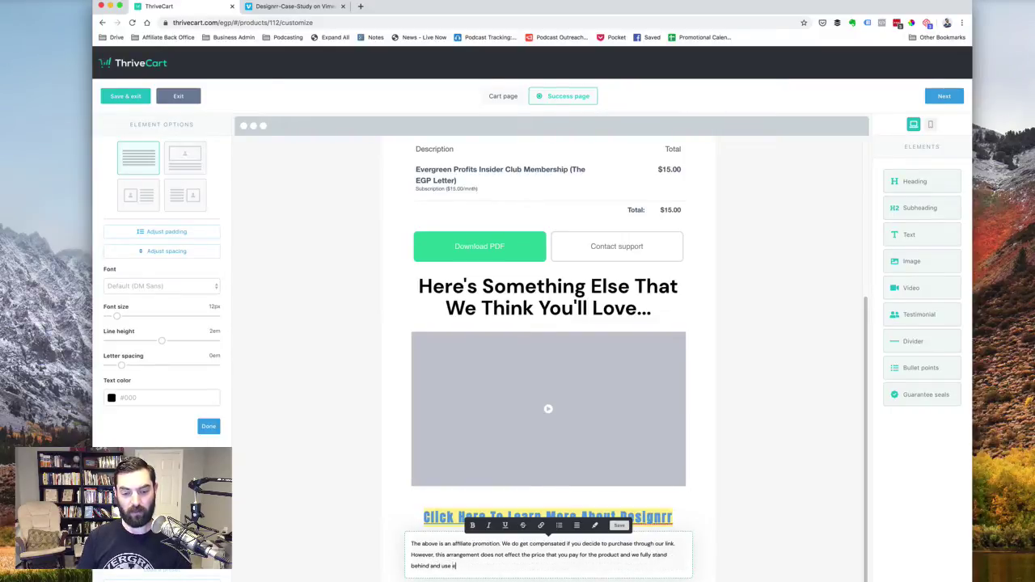
type("very product that we promote.")
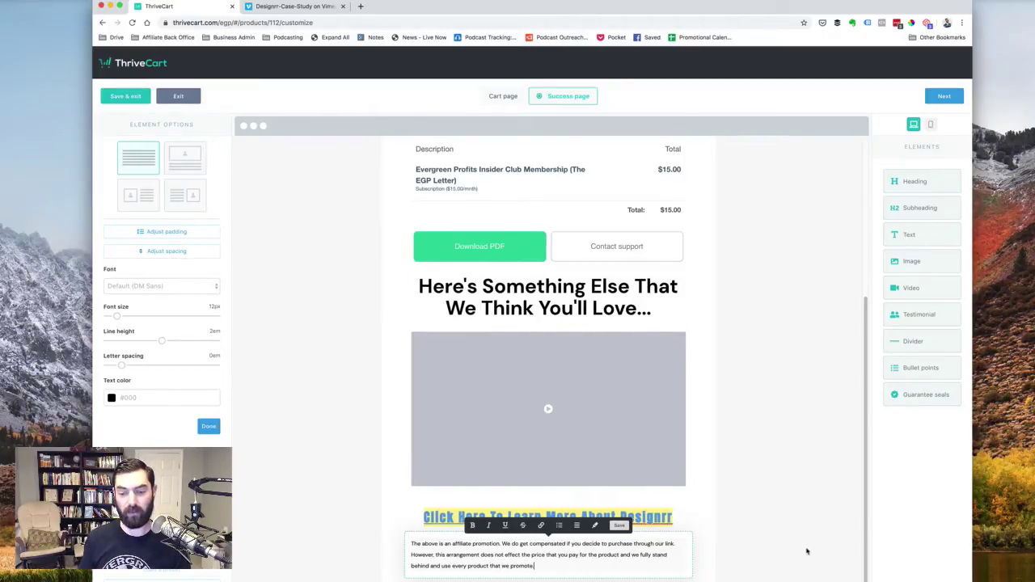
Step: Center-align the whole affiliate disclaimer text
key("ctrl+a")
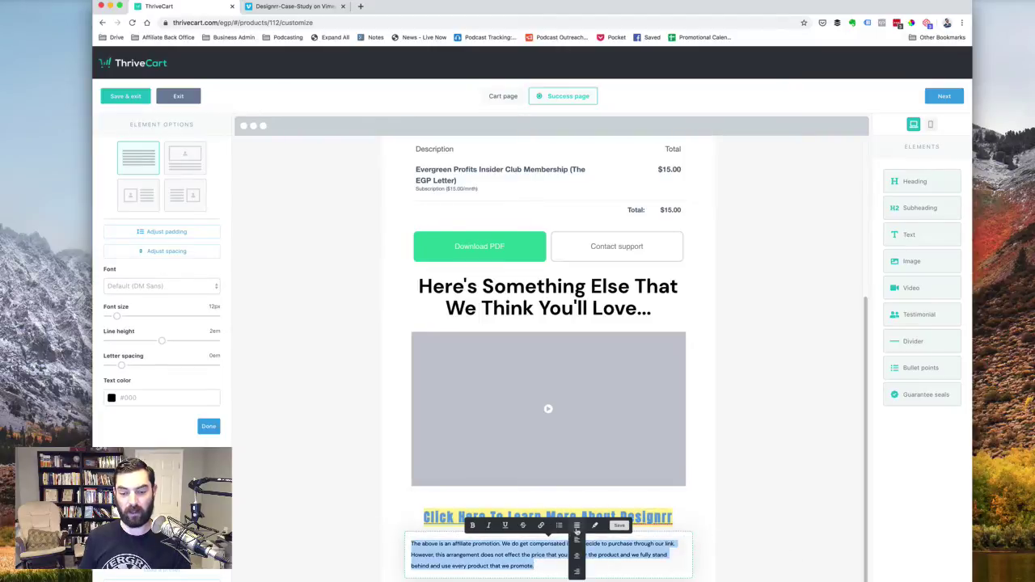
left_click(577, 555)
left_click(825, 532)
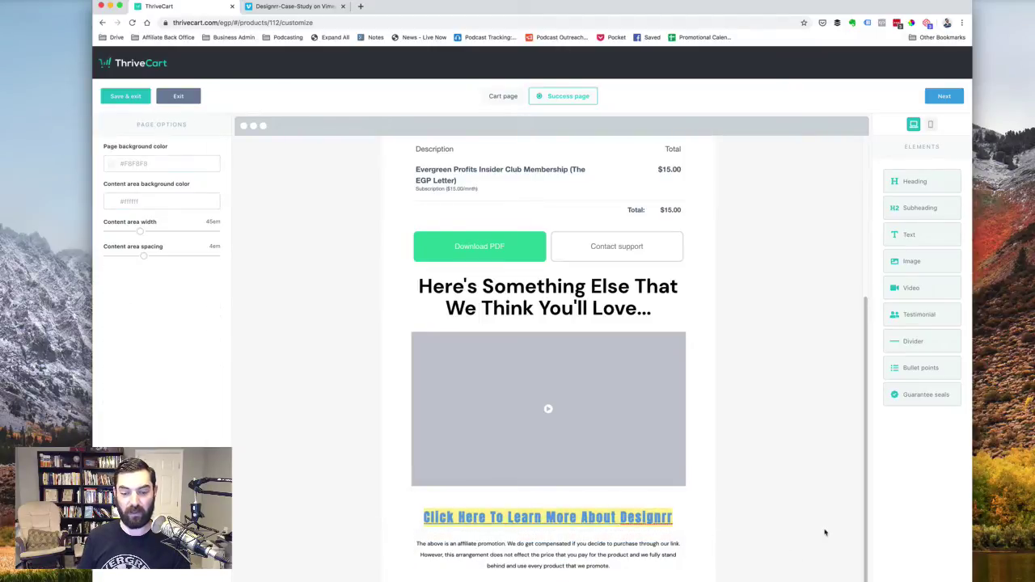
Step: Add one divider above the “Here's Something Else That We Think You'll Love...” heading and another below the affiliate disclaimer
scroll(827, 532, "down", 1)
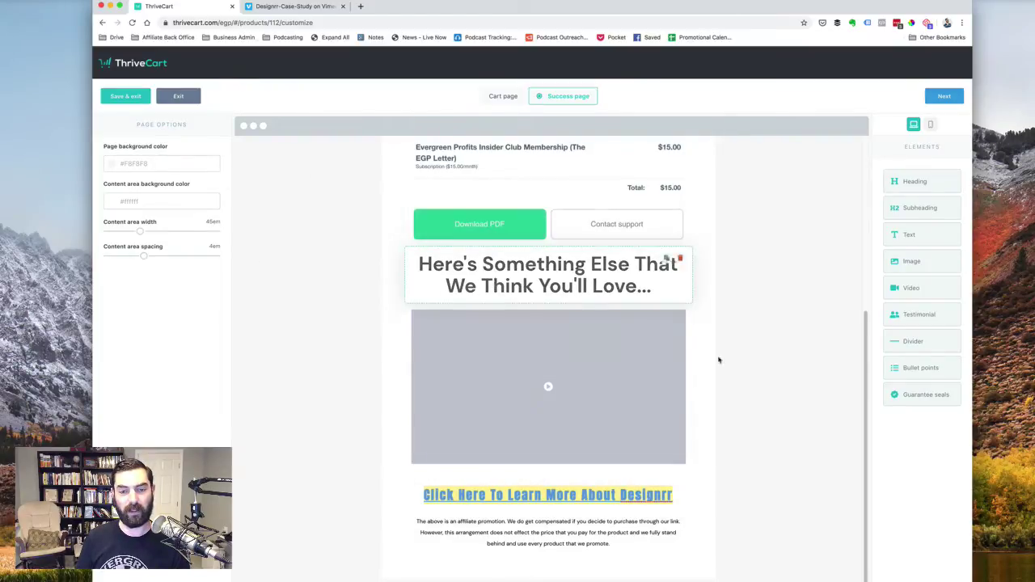
scroll(719, 360, "up", 3)
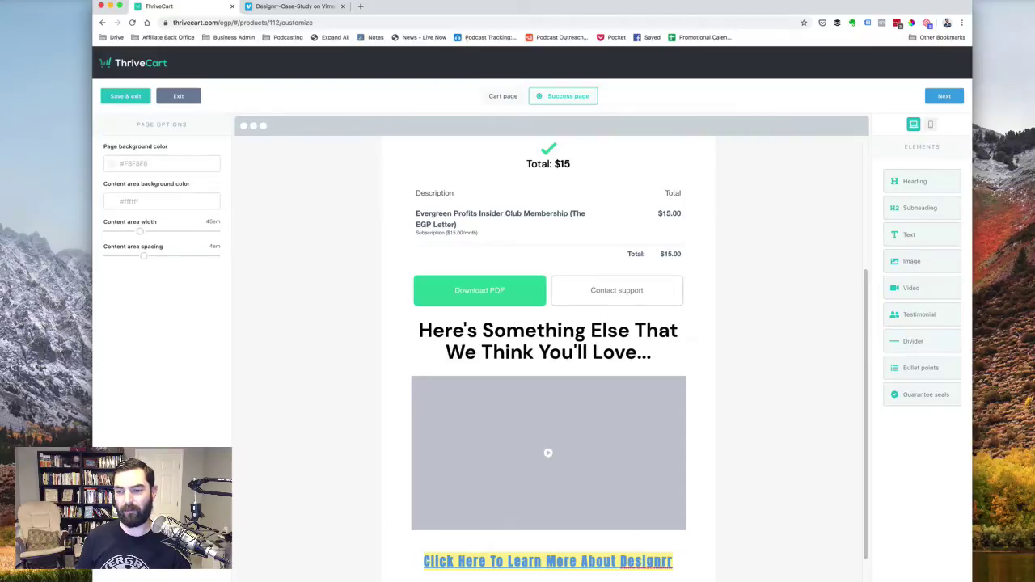
left_click_drag(936, 345, 429, 317)
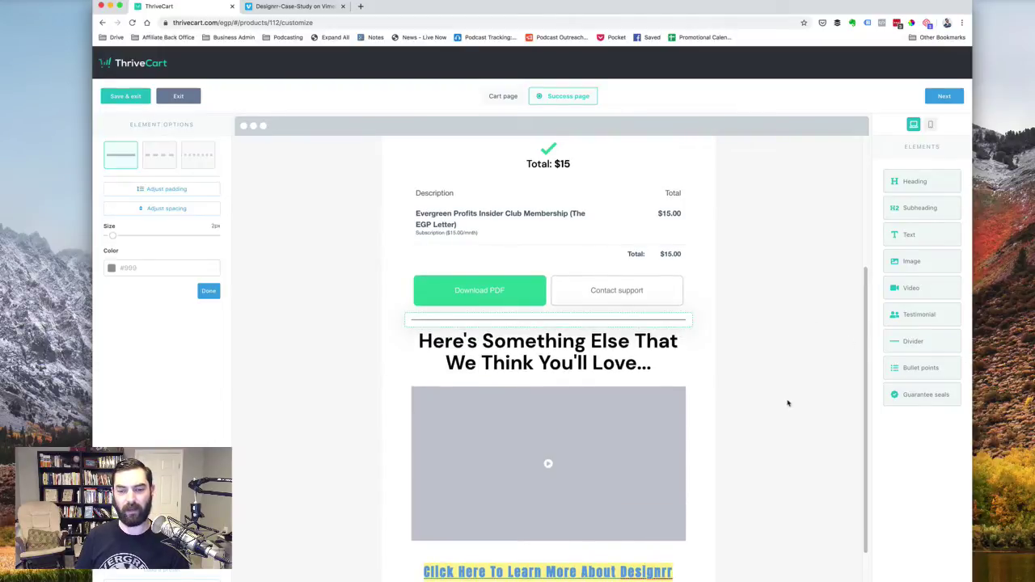
scroll(789, 403, "down", 2)
left_click_drag(936, 347, 545, 555)
left_click(761, 501)
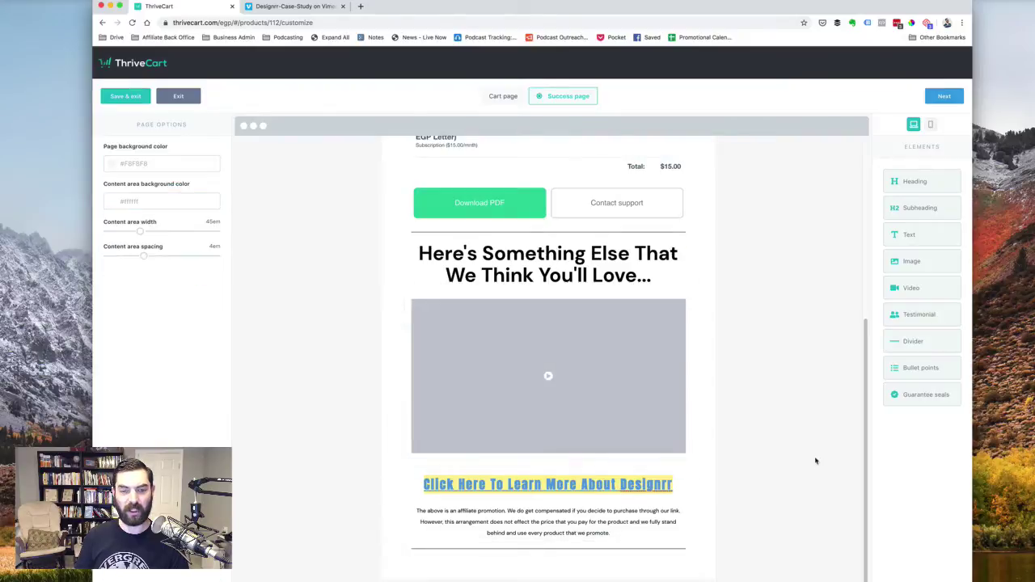
Step: Set the divider above the “Here's Something Else” heading to a size of 4px with top padding of 7
left_click(478, 232)
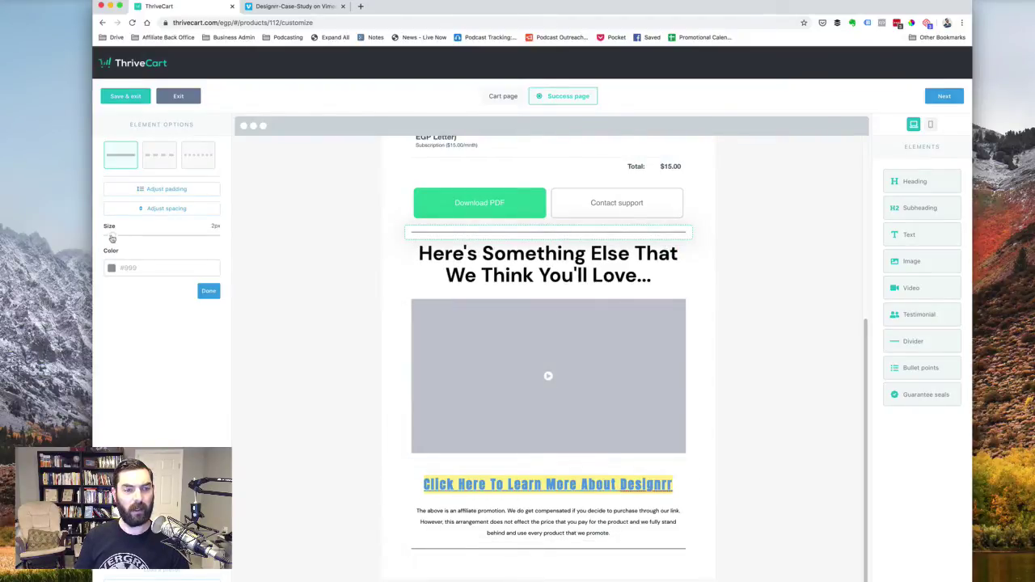
mouse_move(113, 236)
left_mouse_down()
mouse_move(134, 239)
mouse_move(123, 240)
left_mouse_up()
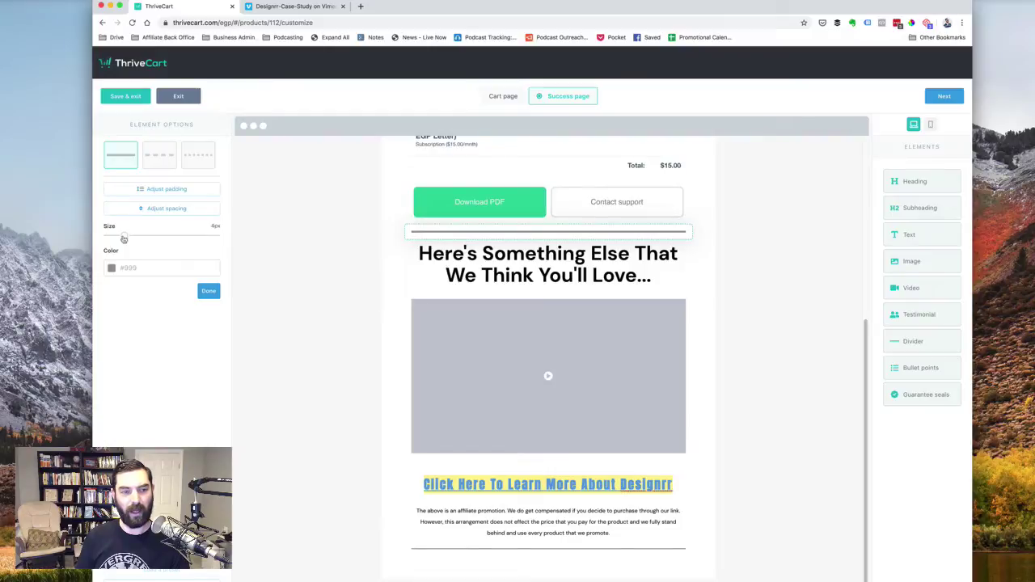
left_click(156, 191)
left_click_drag(108, 191, 124, 194)
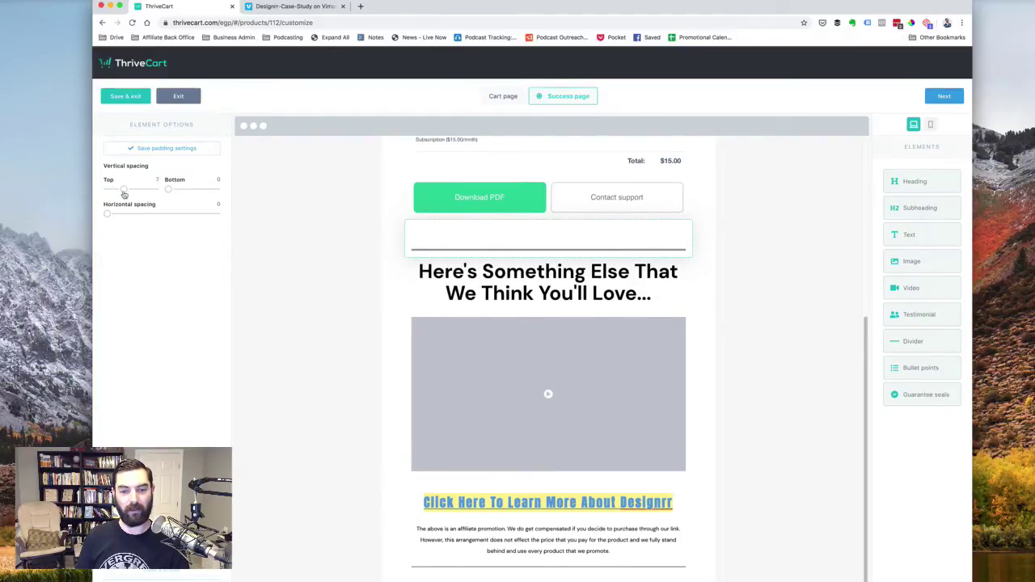
Step: Thicken the divider below the affiliate disclaimer to match the upper divider
left_click(441, 565)
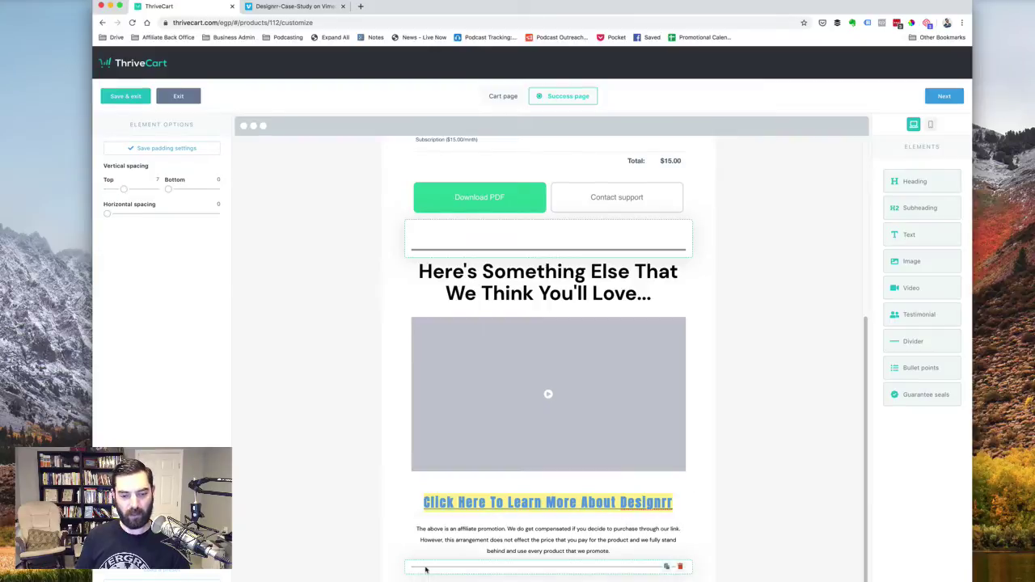
left_click_drag(113, 236, 122, 240)
left_click(530, 558)
scroll(555, 550, "down", 1)
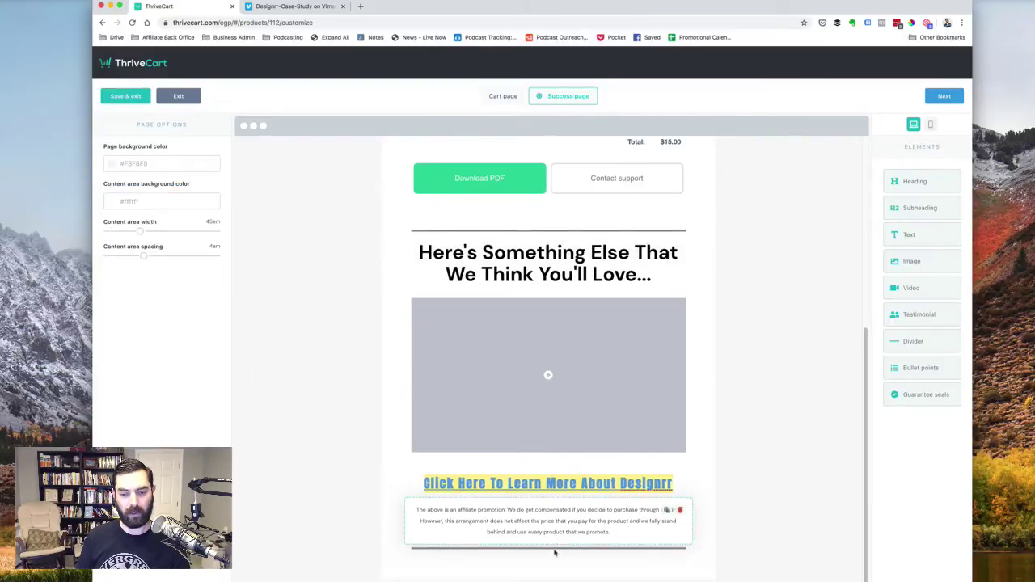
Step: Add a heading inside the content area, directly above the first video, reading “Thanks For Your Purchase~”
scroll(811, 492, "up", 5)
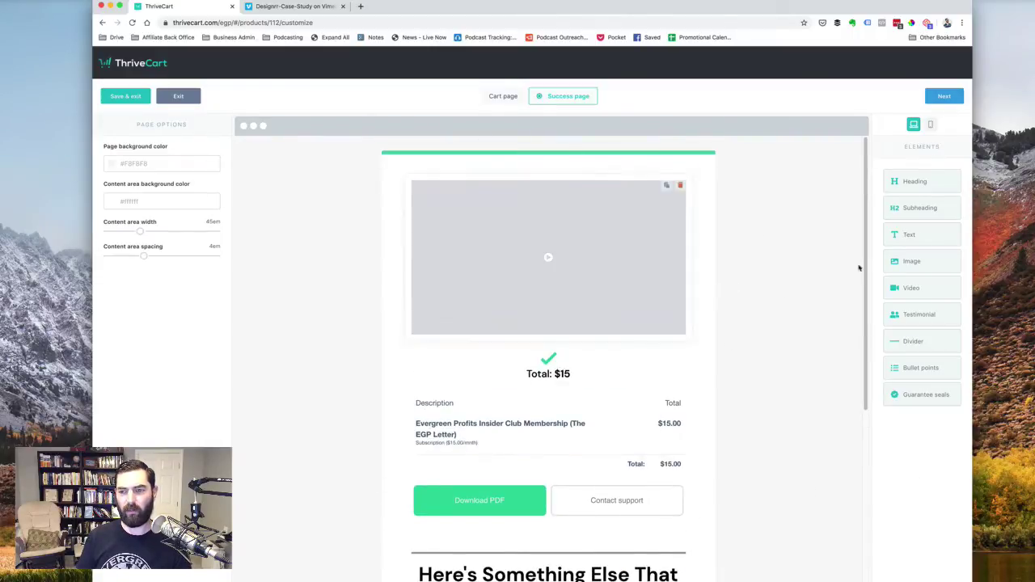
left_click_drag(918, 182, 534, 182)
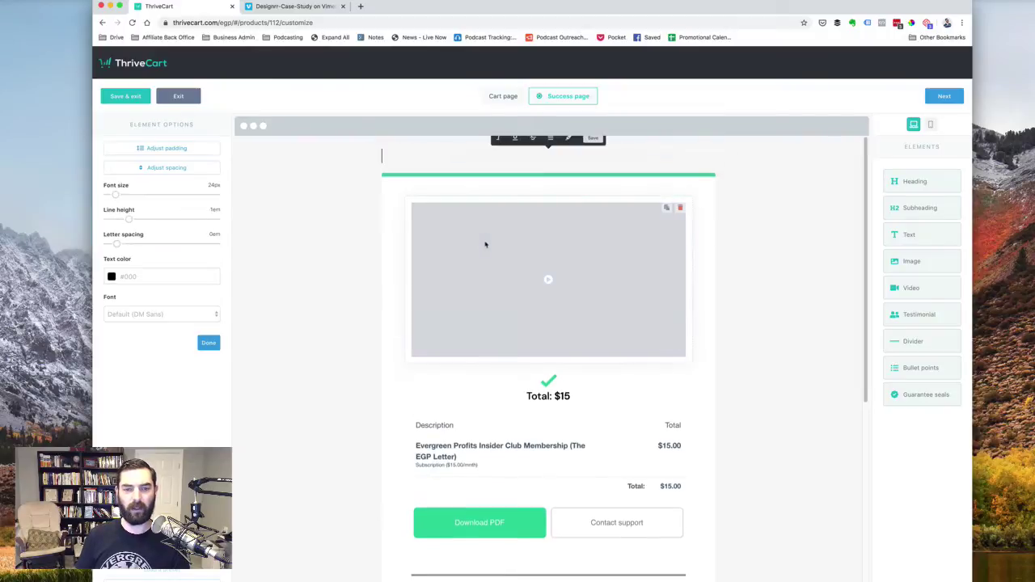
left_click(577, 176)
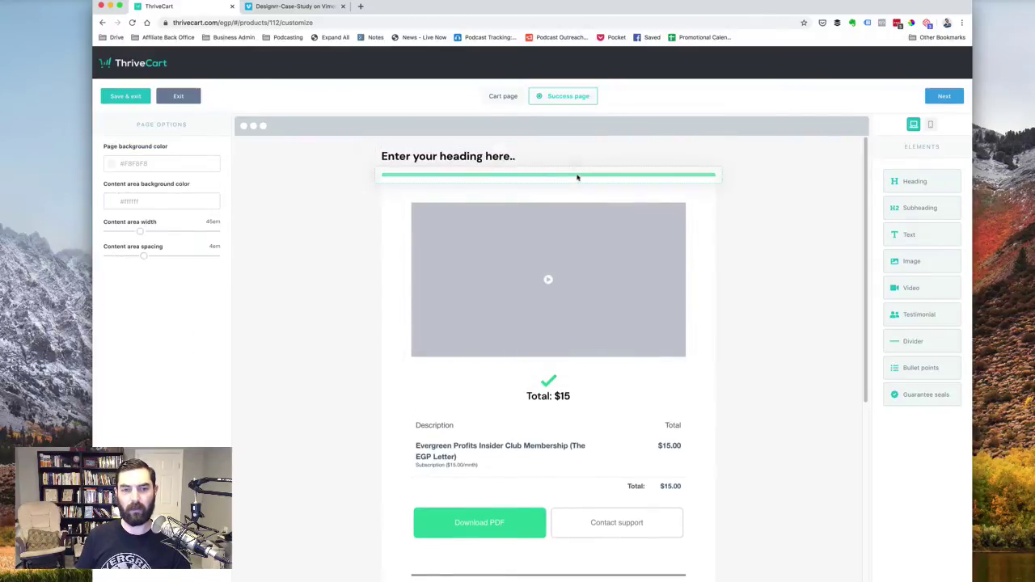
left_click_drag(638, 179, 526, 194)
left_click(513, 182)
type("Th")
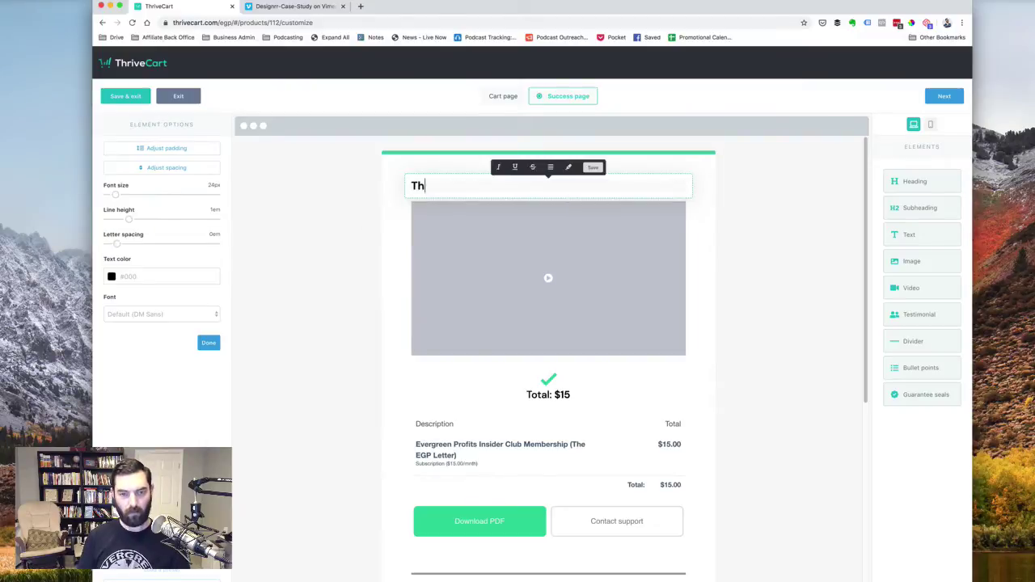
type("anks For Your Purchase~")
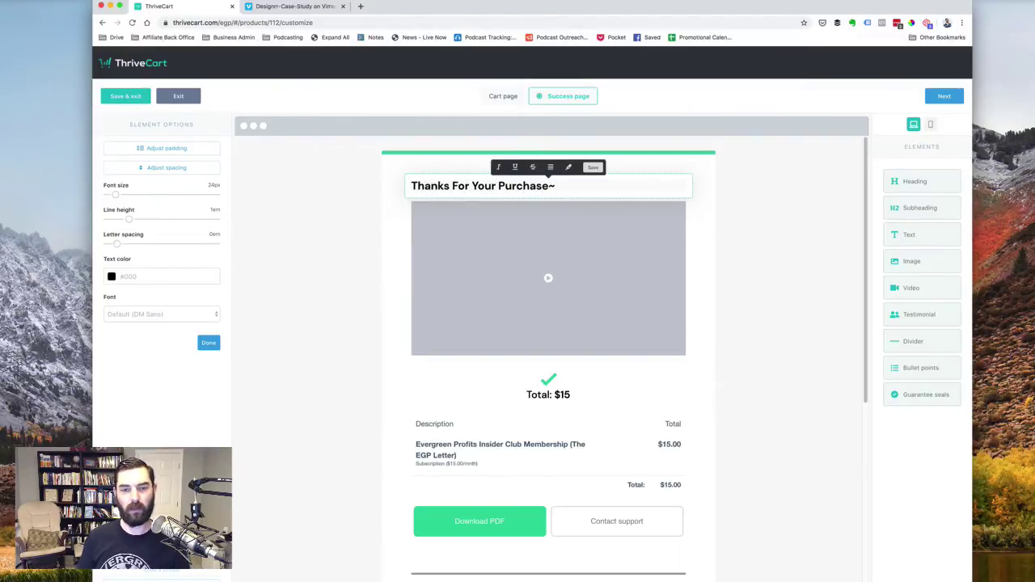
Step: Correct the heading above the first video to read “Thanks For Your Purchase!” and center it
triple_click(550, 186)
left_click(550, 168)
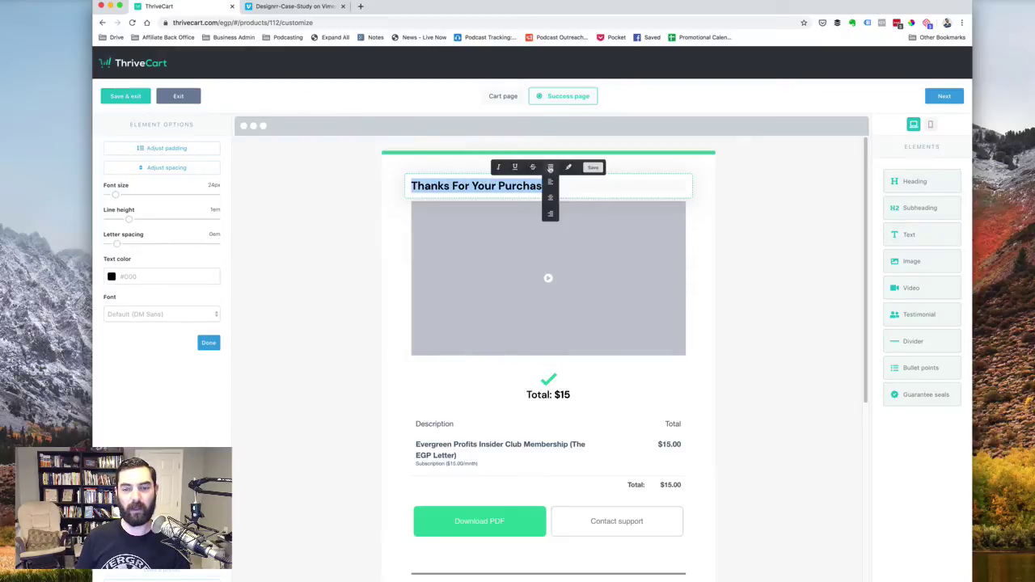
left_click(550, 197)
left_click(744, 233)
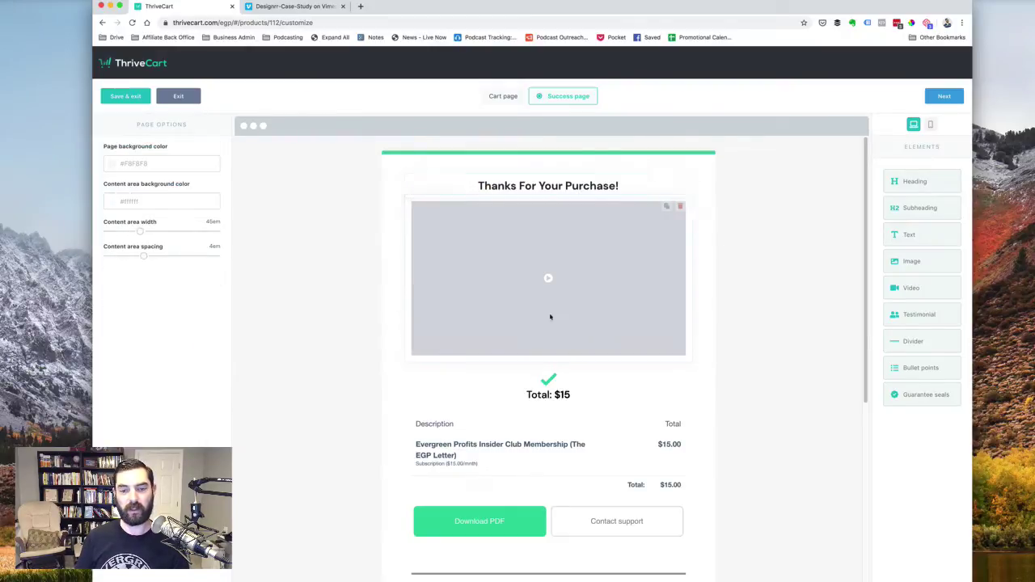
Step: Review the desktop layout of the success page from the thank-you heading down through the extra Designrr offer
scroll(732, 429, "down", 2)
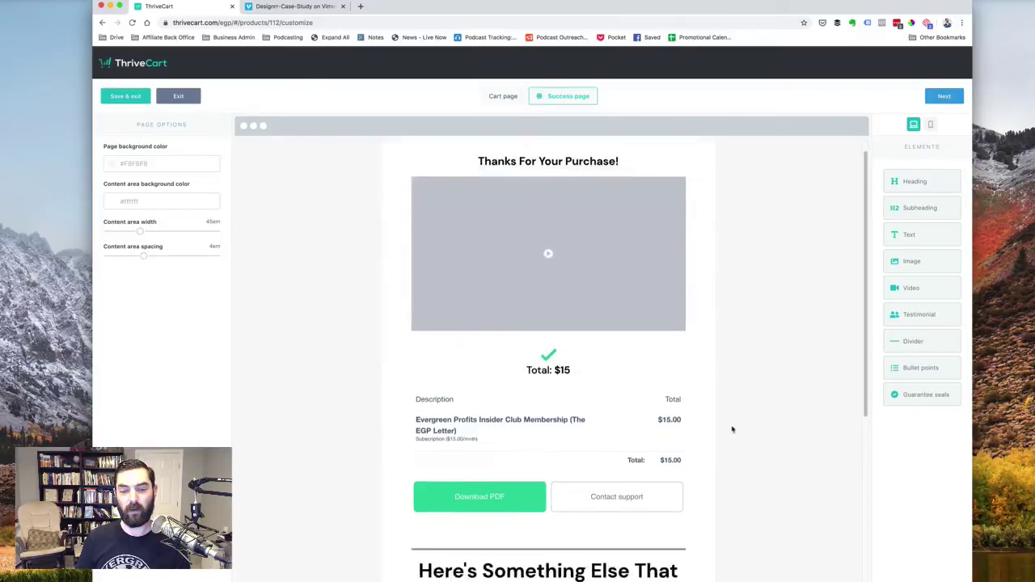
scroll(732, 430, "down", 1)
scroll(742, 428, "down", 4)
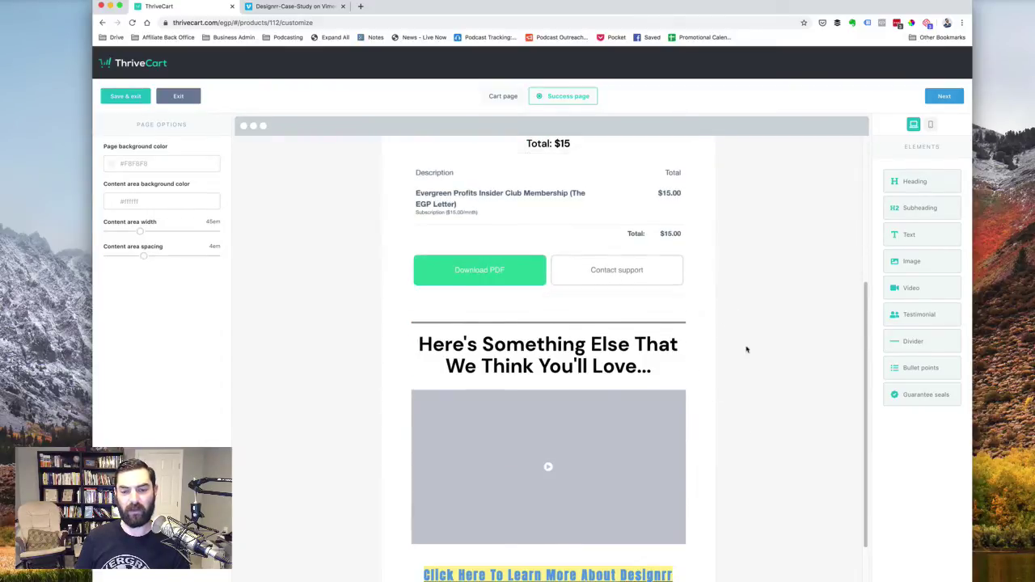
scroll(744, 271, "down", 2)
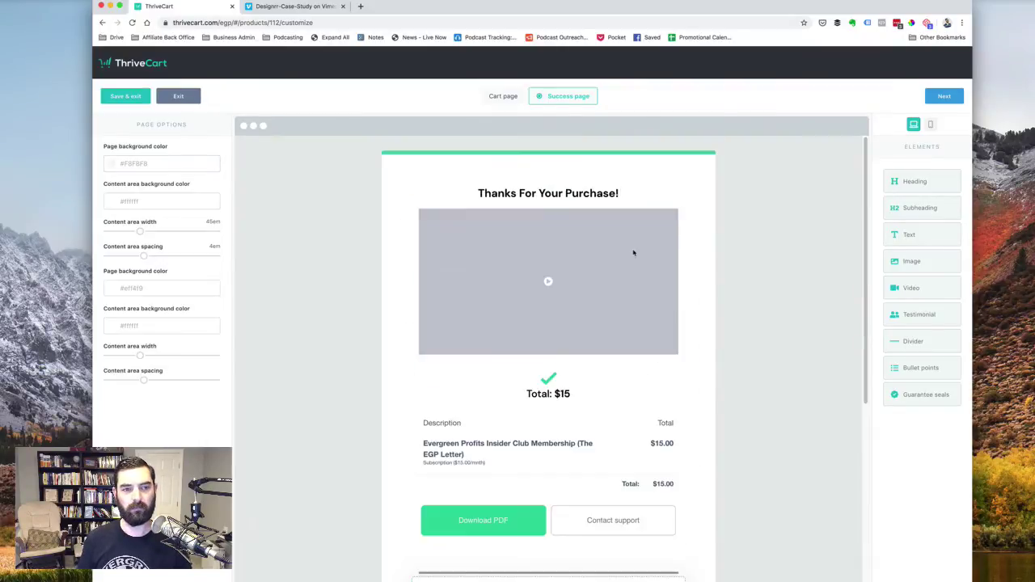
scroll(767, 307, "down", 5)
scroll(767, 307, "up", 4)
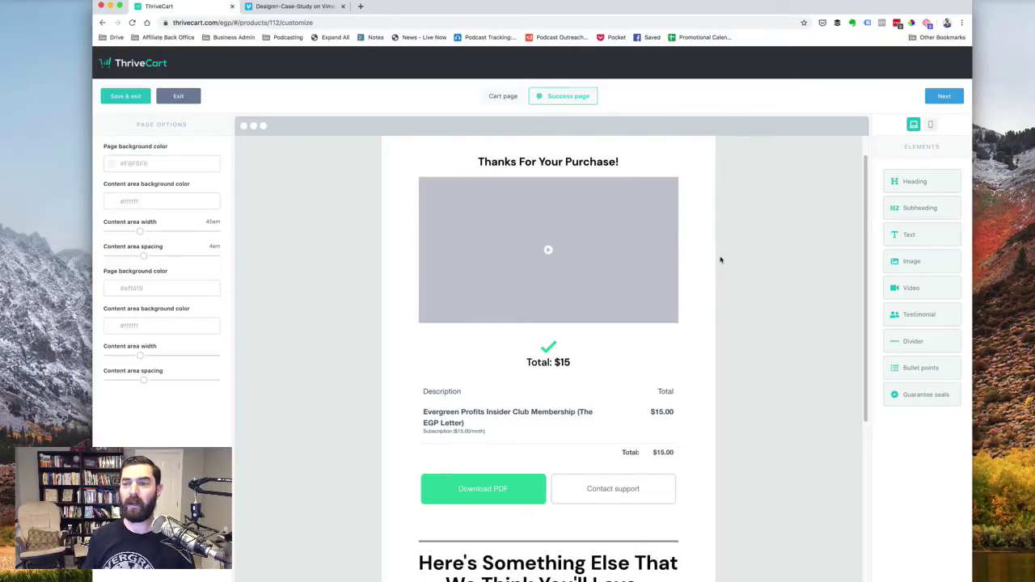
Step: Preview the success page in the mobile layout and examine it from the thank-you heading to the affiliate disclaimer
left_click(930, 125)
scroll(576, 445, "down", 5)
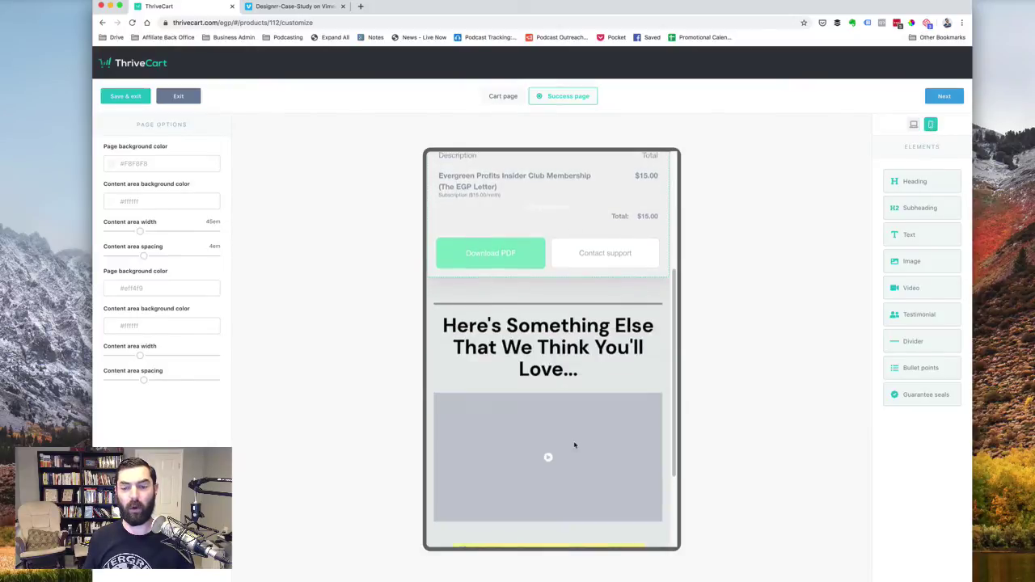
scroll(577, 448, "up", 5)
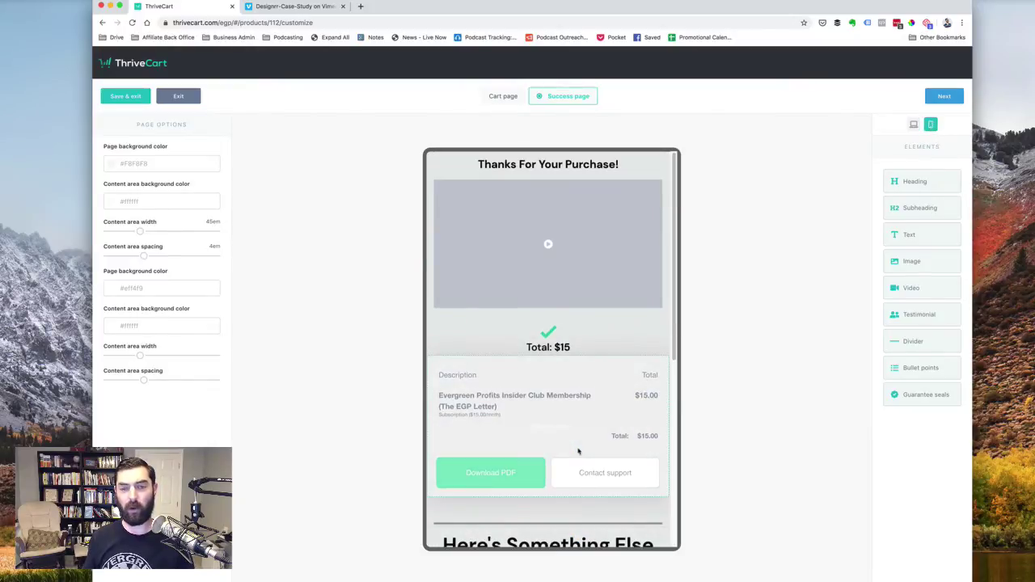
scroll(589, 415, "down", 5)
scroll(589, 415, "down", 2)
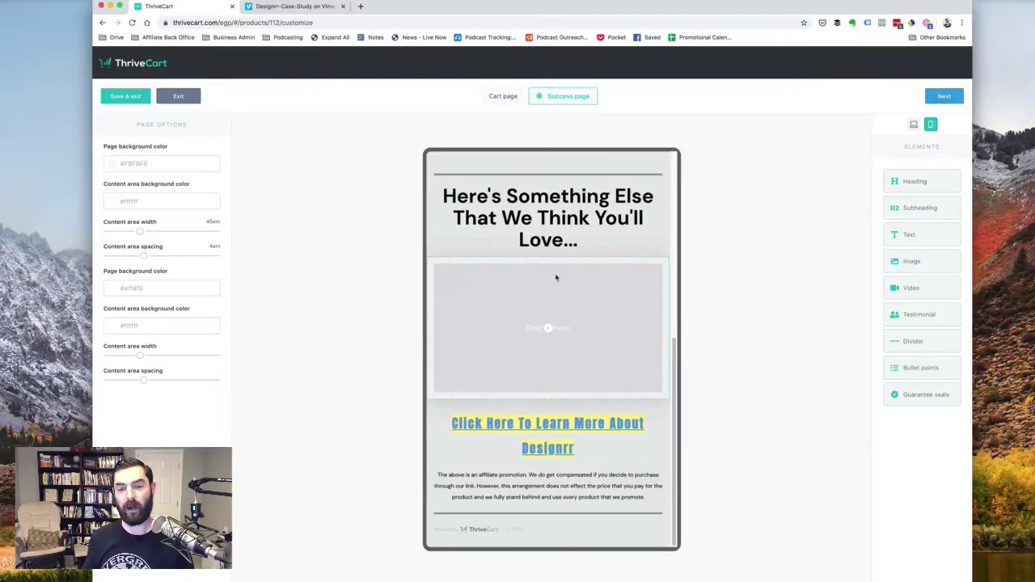
scroll(615, 460, "up", 5)
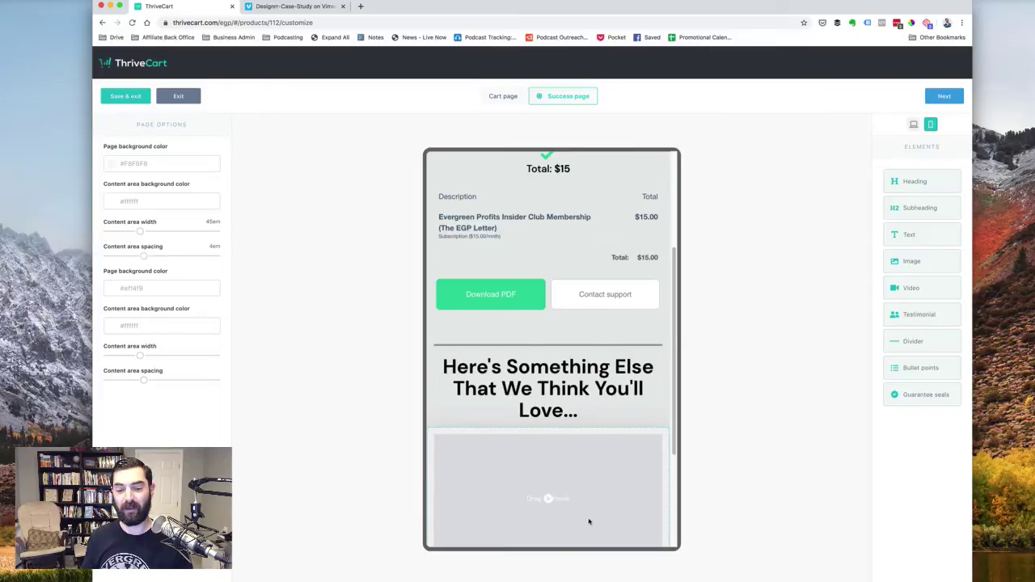
scroll(582, 514, "down", 3)
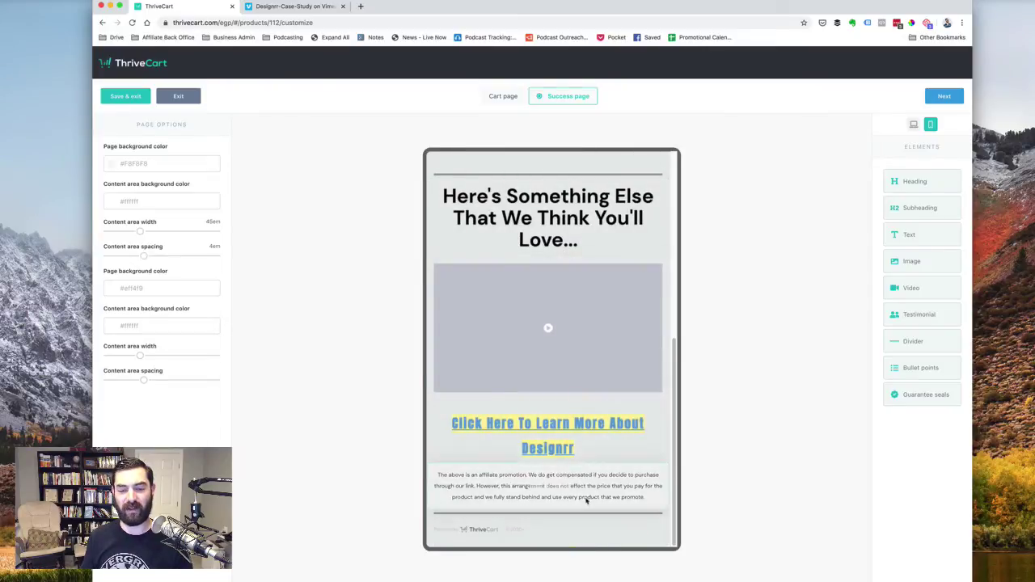
scroll(566, 445, "up", 5)
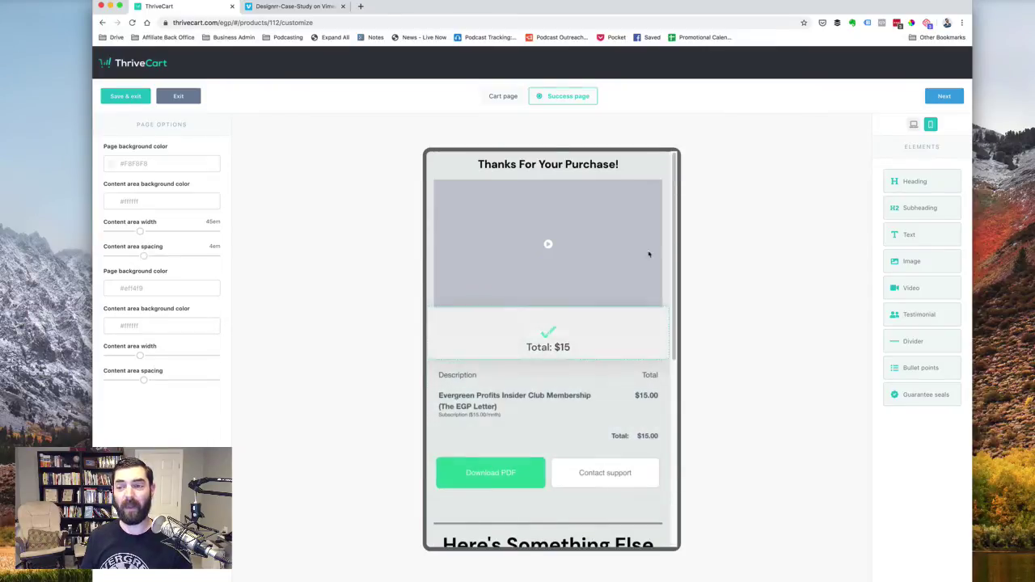
Step: Compare the desktop and mobile previews, then return to desktop and check the order summary and extra offer sections
left_click(915, 127)
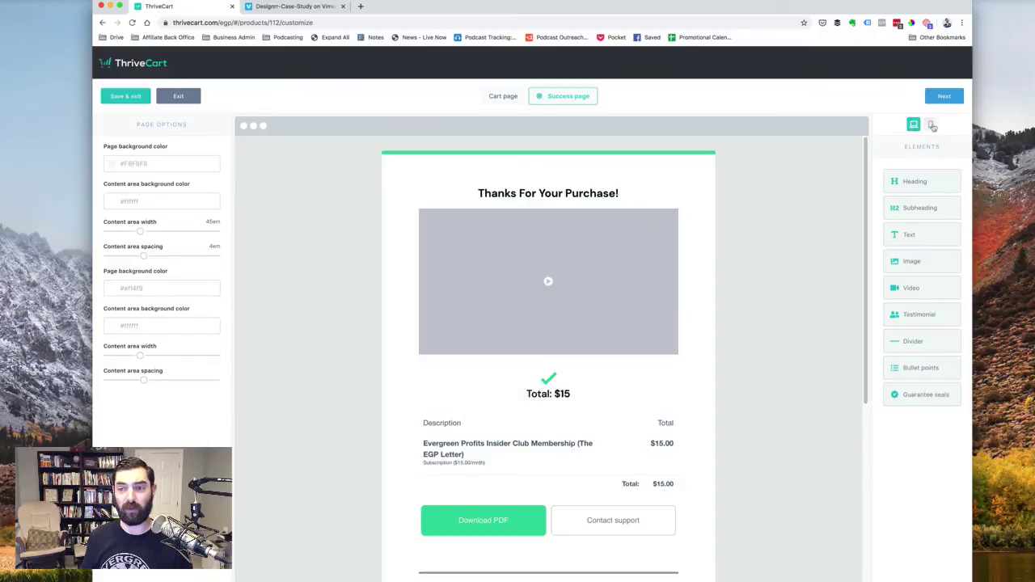
left_click(931, 128)
left_click(915, 128)
left_click(931, 129)
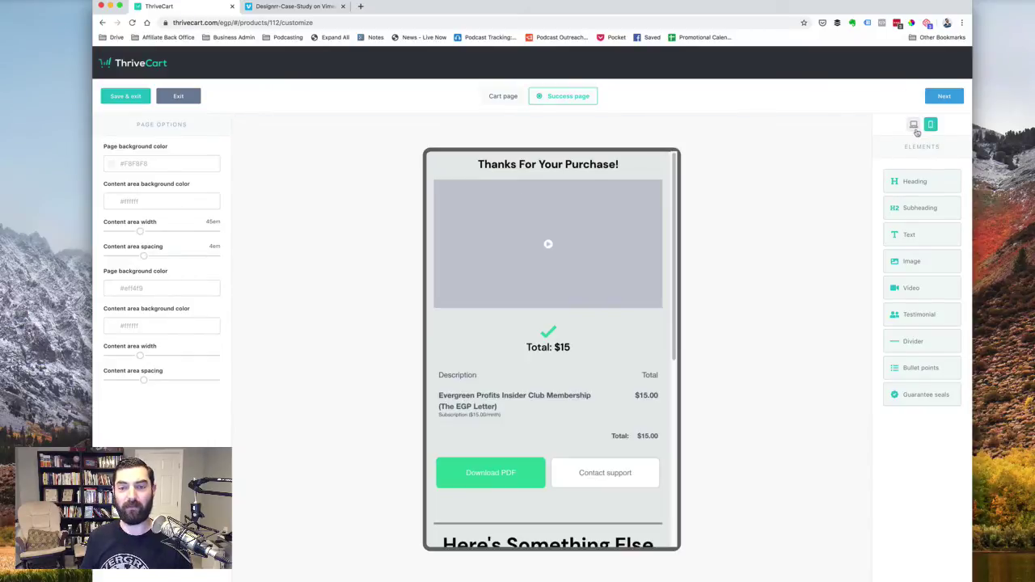
left_click(914, 126)
scroll(702, 380, "down", 5)
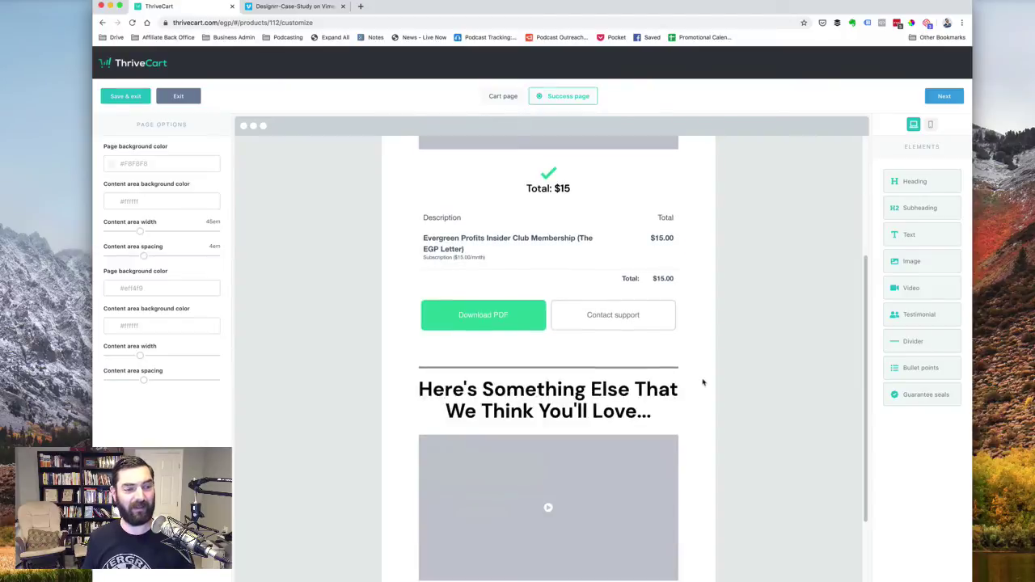
scroll(325, 466, "up", 5)
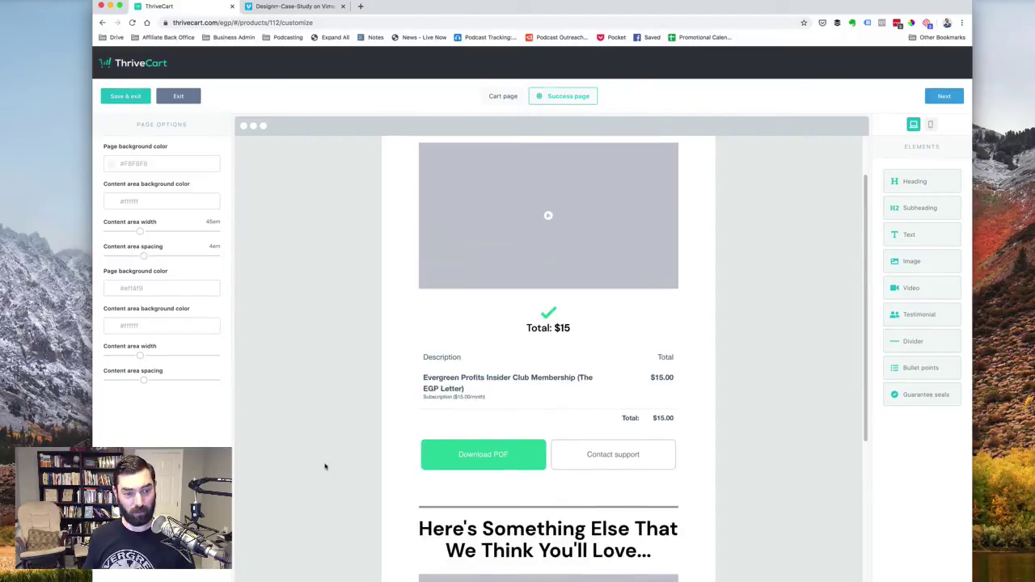